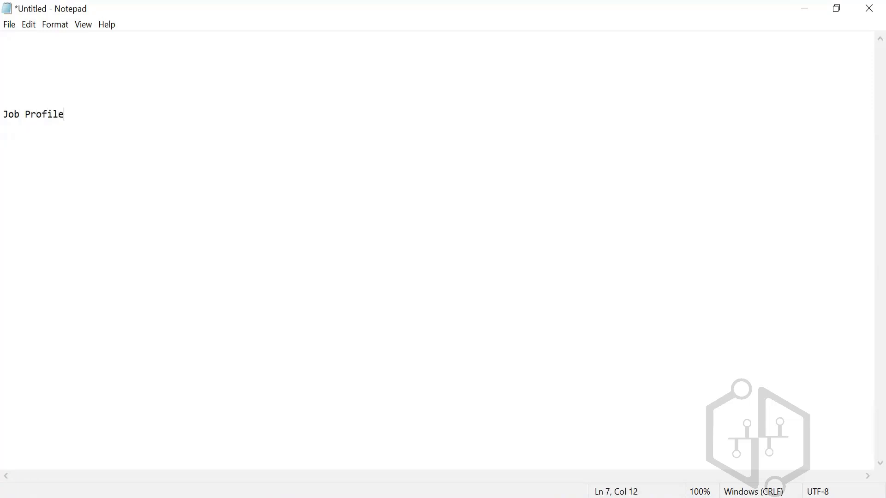
Add a "Job Families" line below the "Job Profiles" line, leaving blank lines between them
key("Return")
key("Return")
key("Return")
type("Job Families")
key("Return")
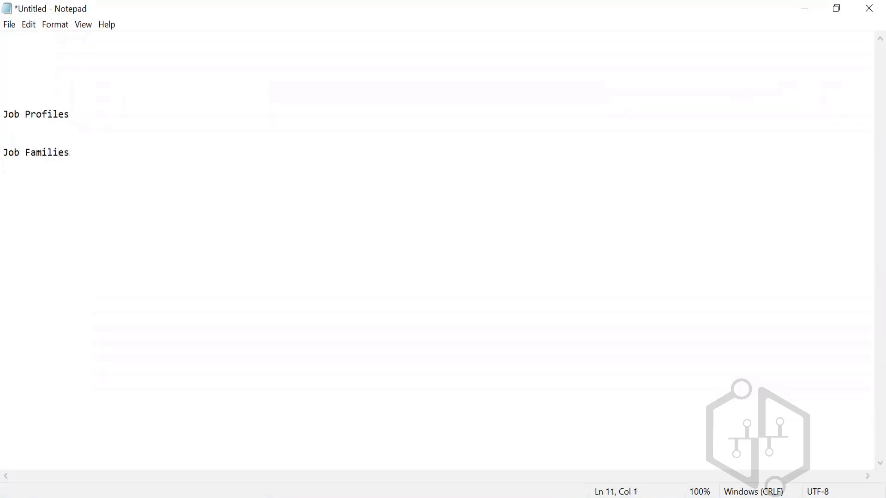
Add a "Job Family Group" line a few lines below "Job Families"
key("Return")
key("Return")
key("Return")
type("Job ")
type("Ga")
key("BackSpace")
key("BackSpace")
type("Family Group")
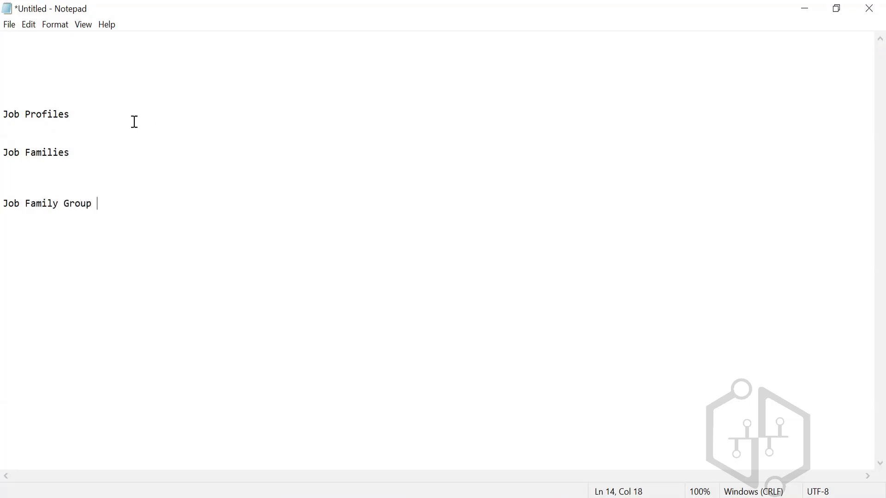
Append "- Workday Developer, Senior Workday Developer" to the Job Profiles line as examples
left_click(98, 117)
type("-")
type("Workday Developer")
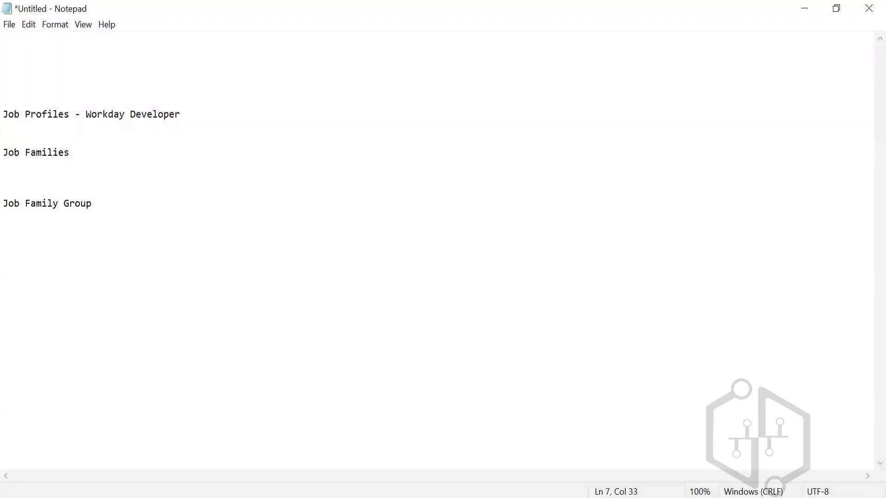
type(", Senior Worker")
key("BackSpace")
key("BackSpace")
key("BackSpace")
key("BackSpace")
type("kday Developer")
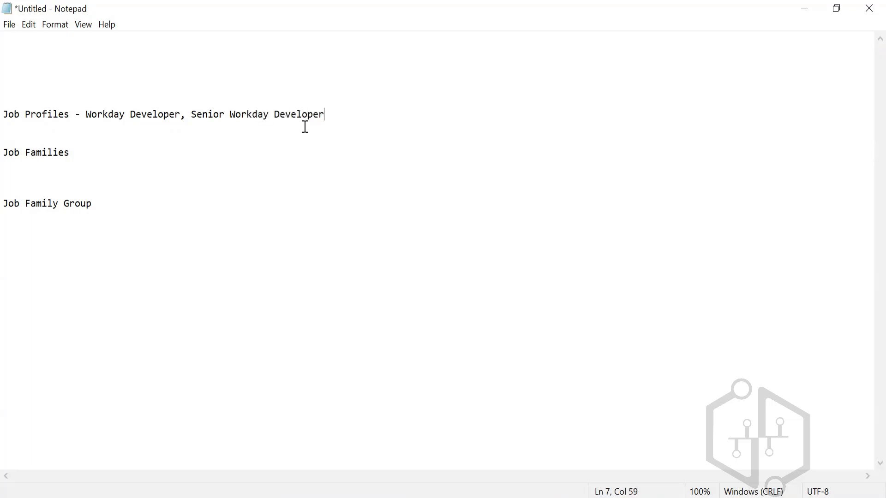
type(", HRIS Analyst")
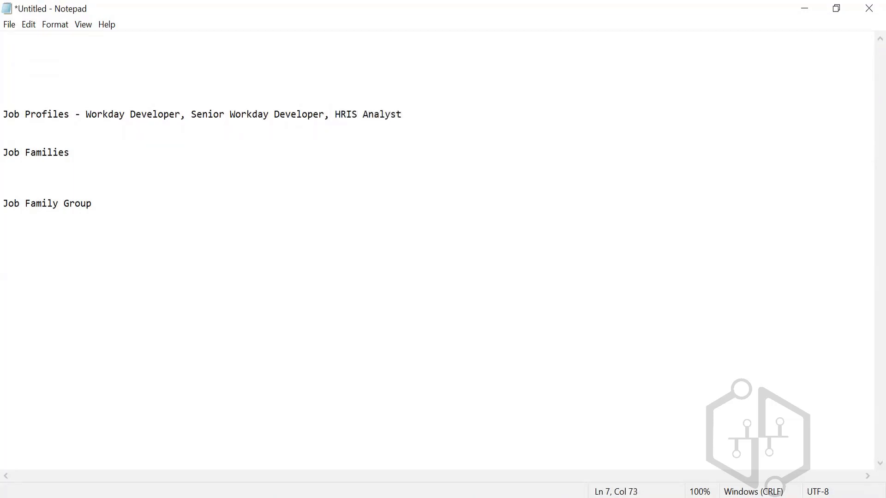
type(", Sr.HRIS Analyst")
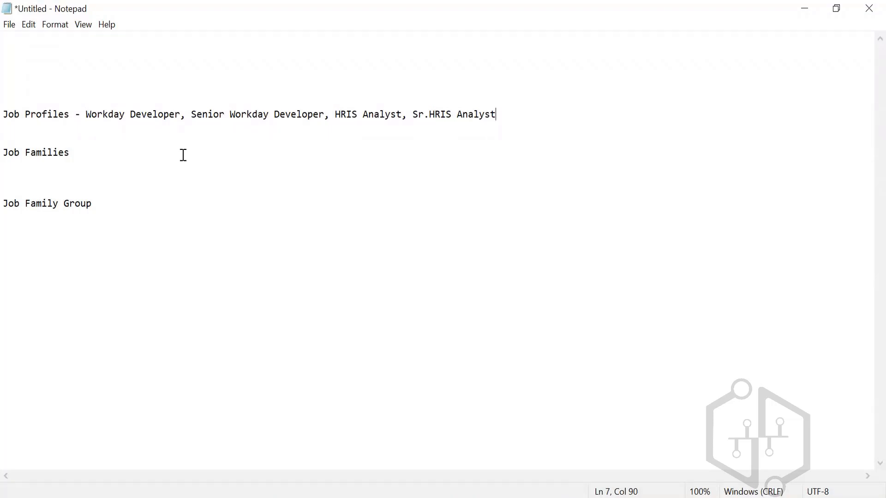
Append "- Workday Systems technology" to the Job Families line as its example
left_click(116, 148)
type("- Workday ")
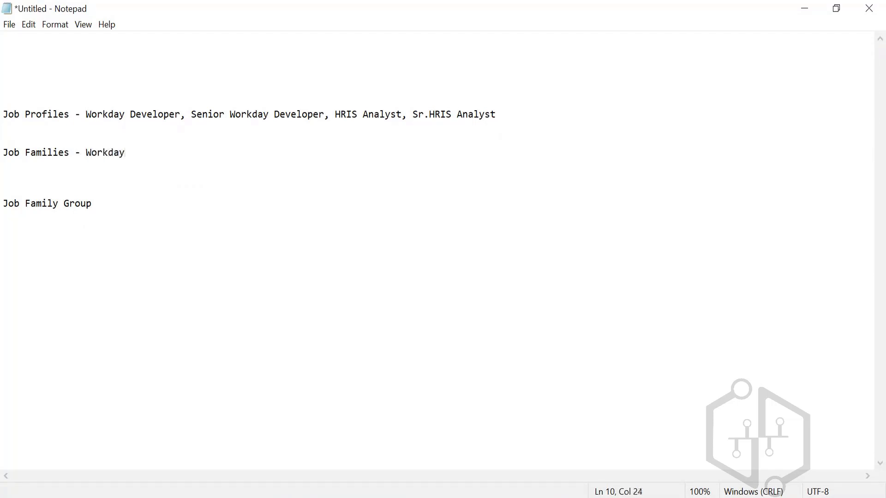
type("System")
key("BackSpace")
type("s techn")
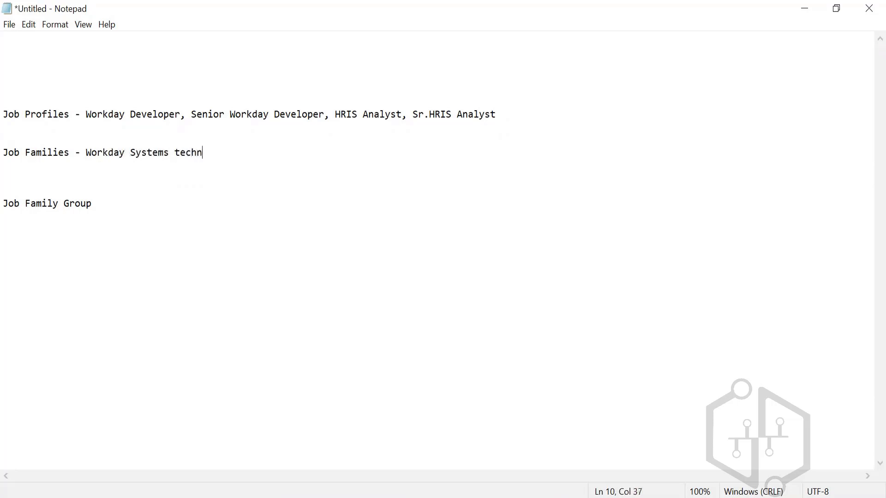
type("ology")
Append "- IT HR Systems" to the Job Family Group line as its example
left_click(119, 206)
type("- IT HR Syste")
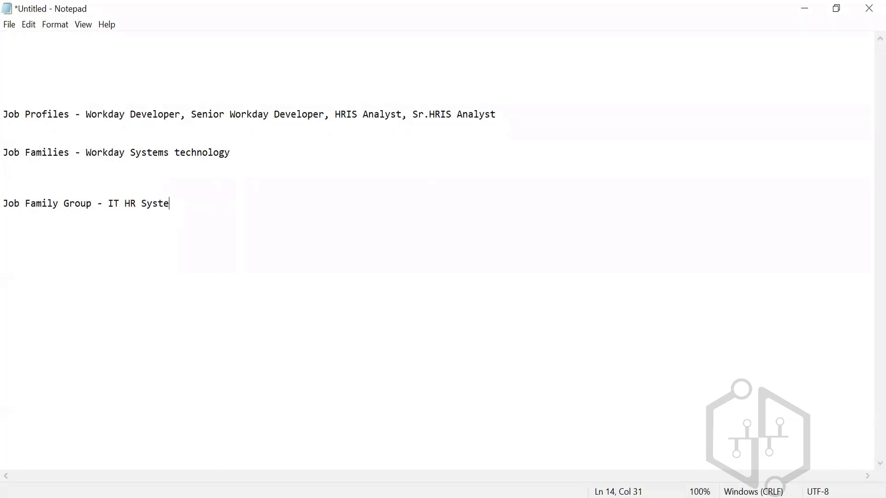
type("ms")
Add ", SAP Systems(HR)" as a second example at the end of the Job Families line
left_click(251, 156)
type(", SAP Systems(HR)")
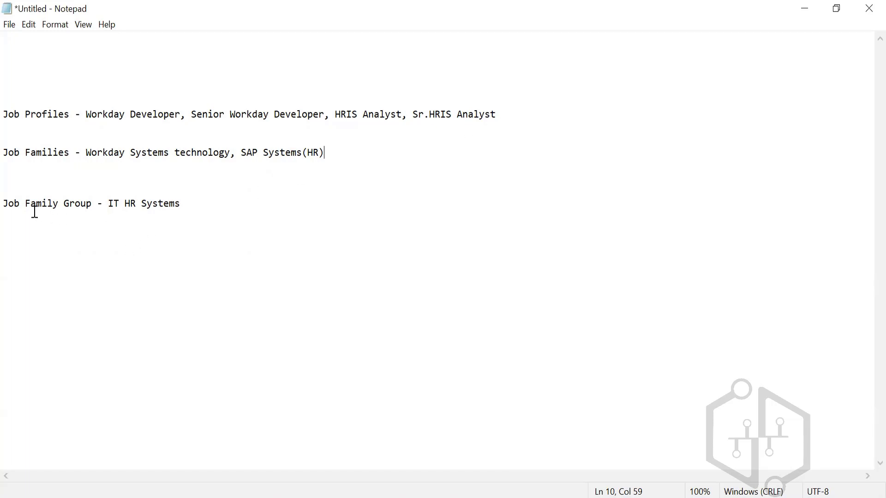
Review how the example job profiles, job families and job family group in the notes relate to each other
left_click(206, 203)
left_click_drag(4, 113, 210, 227)
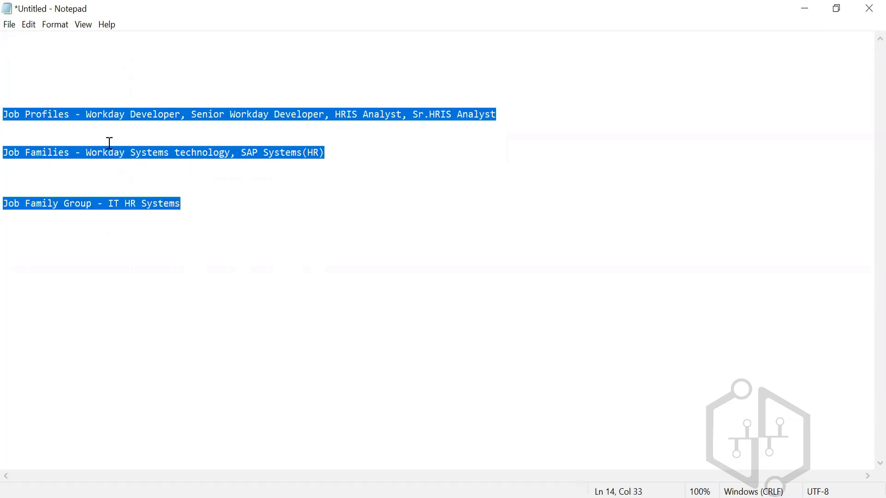
left_click(227, 212)
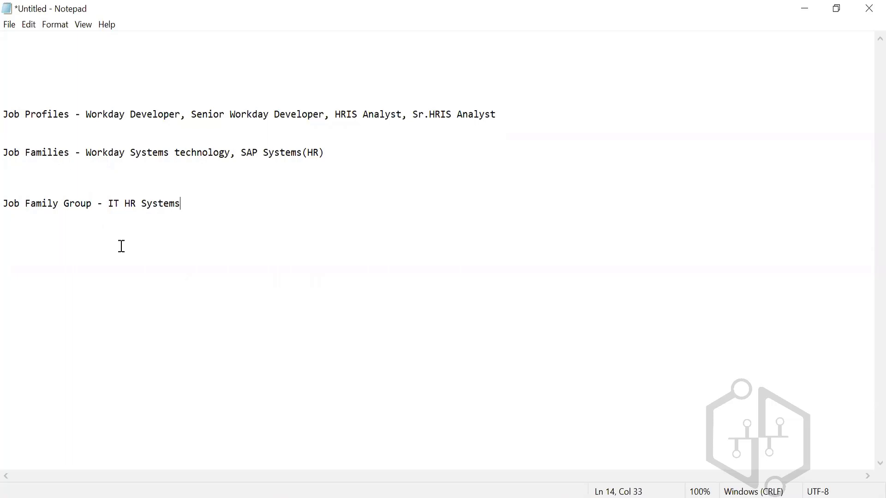
left_click_drag(109, 208, 180, 215)
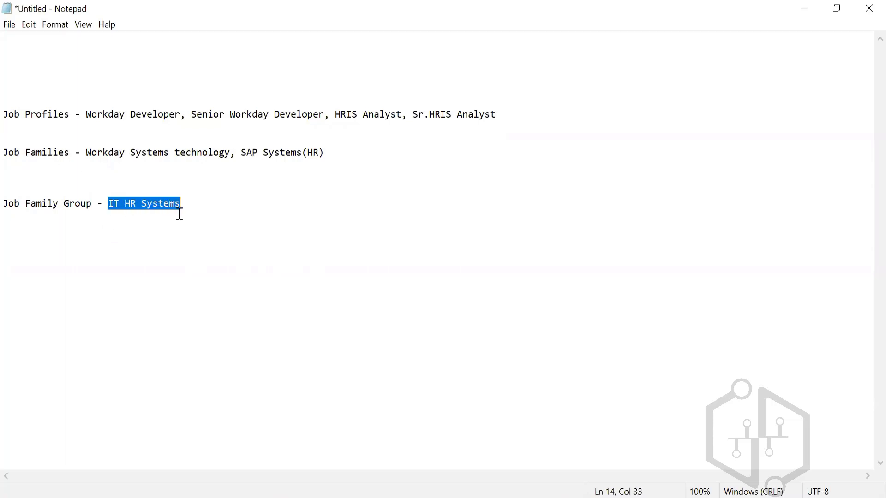
left_click(154, 248)
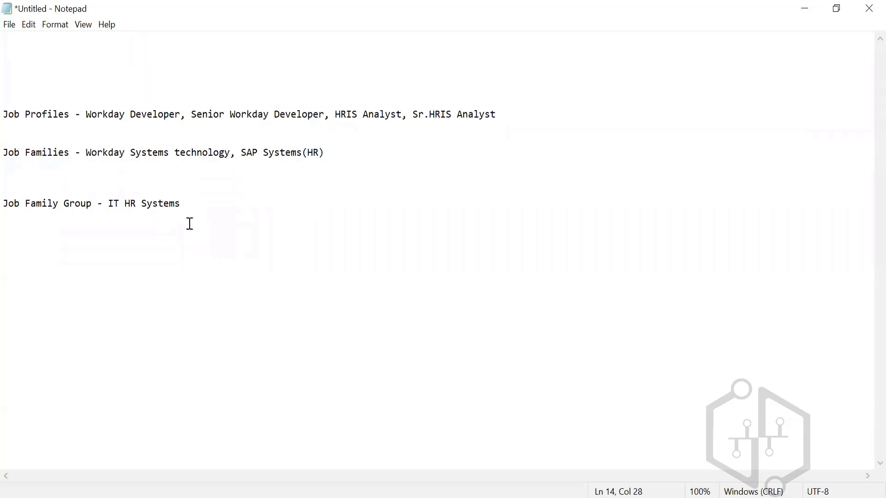
left_click(110, 110)
left_click_drag(110, 111, 500, 125)
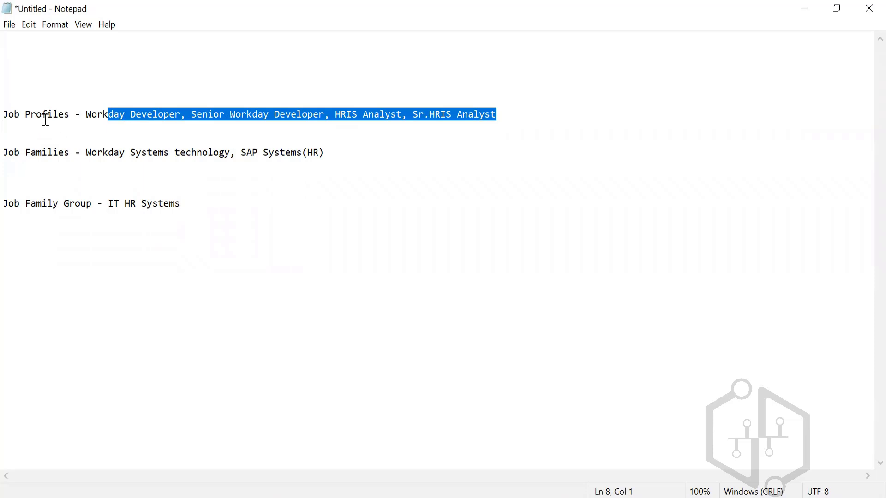
left_click_drag(69, 117, 8, 119)
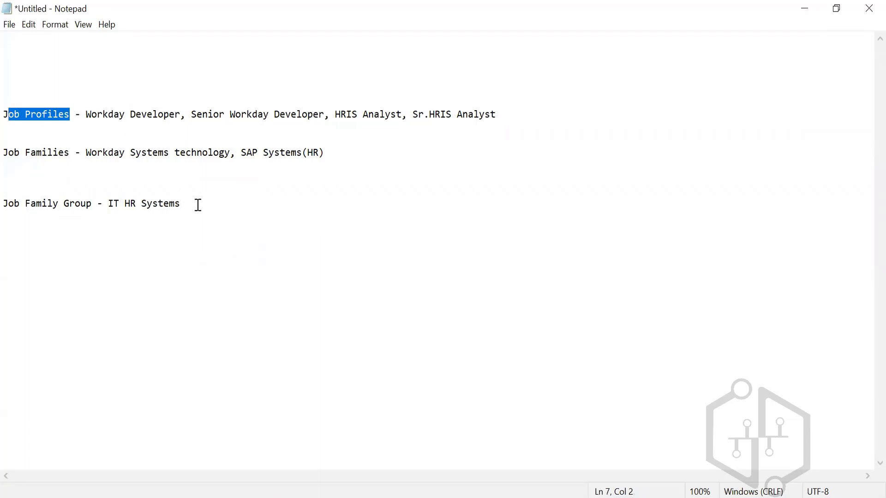
left_click_drag(198, 205, 109, 212)
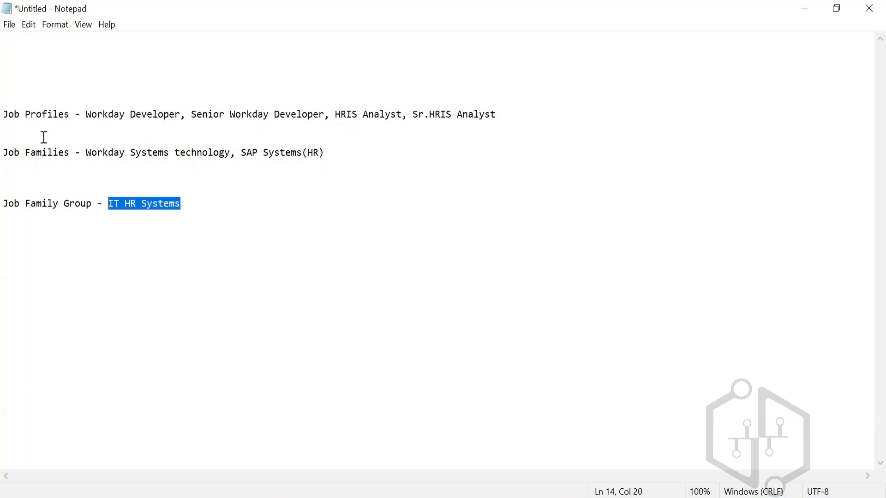
left_click_drag(109, 118, 331, 123)
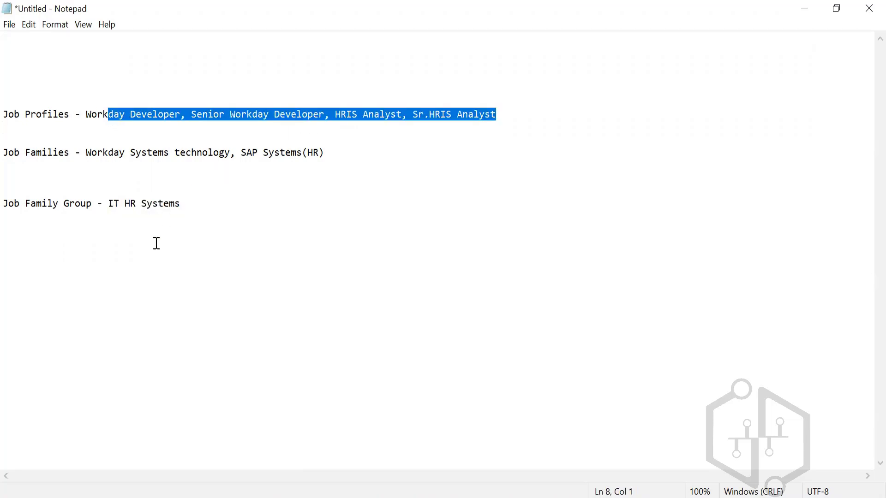
left_click(145, 207)
left_click_drag(145, 207, 133, 152)
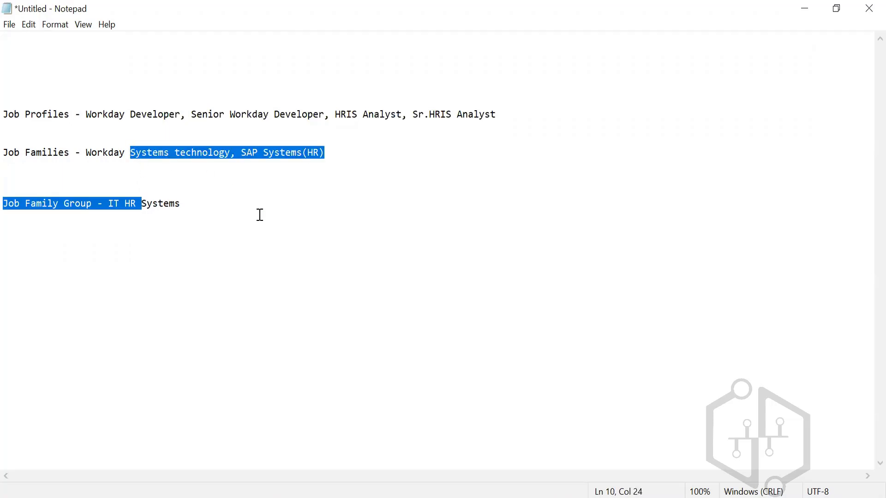
left_click(193, 200)
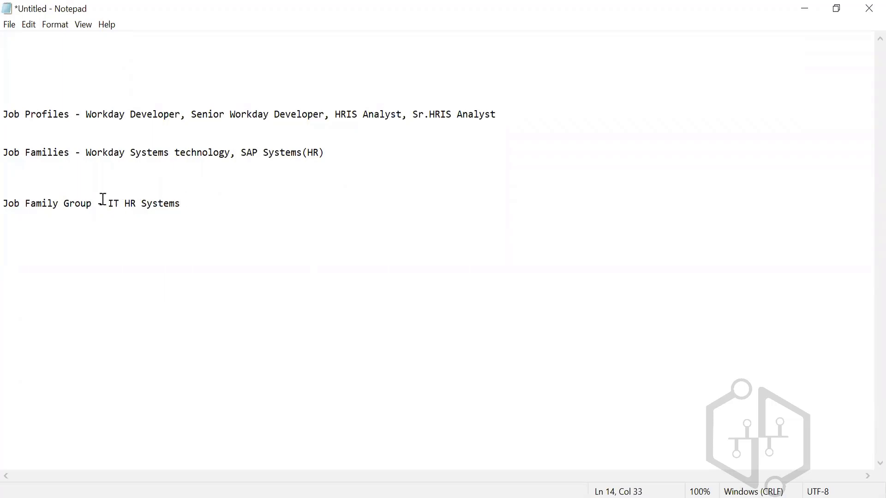
left_click_drag(113, 201, 248, 196)
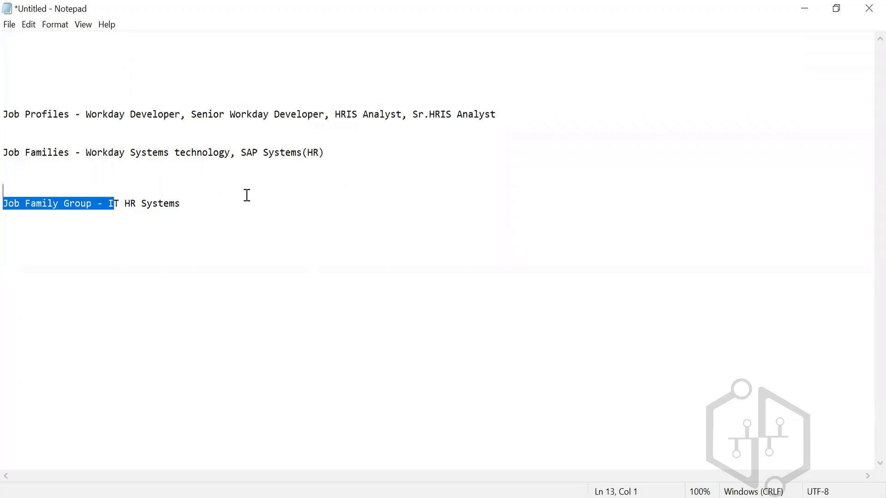
left_click(210, 208)
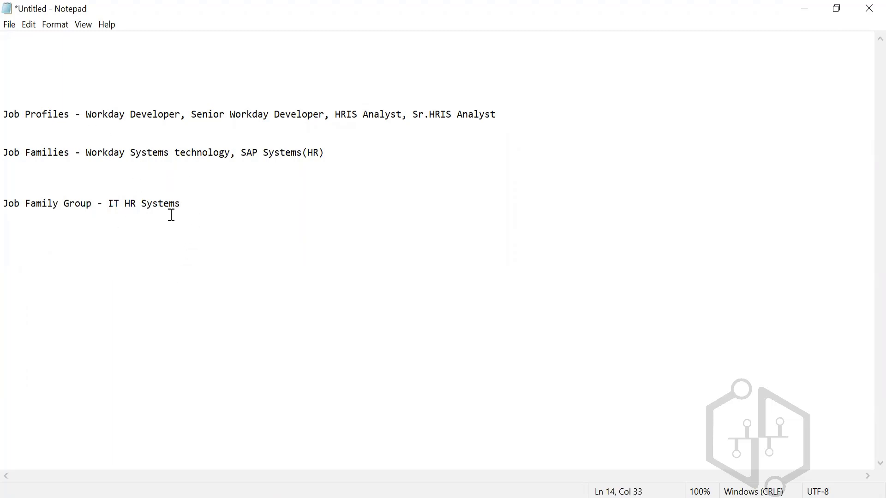
left_click_drag(119, 203, 180, 203)
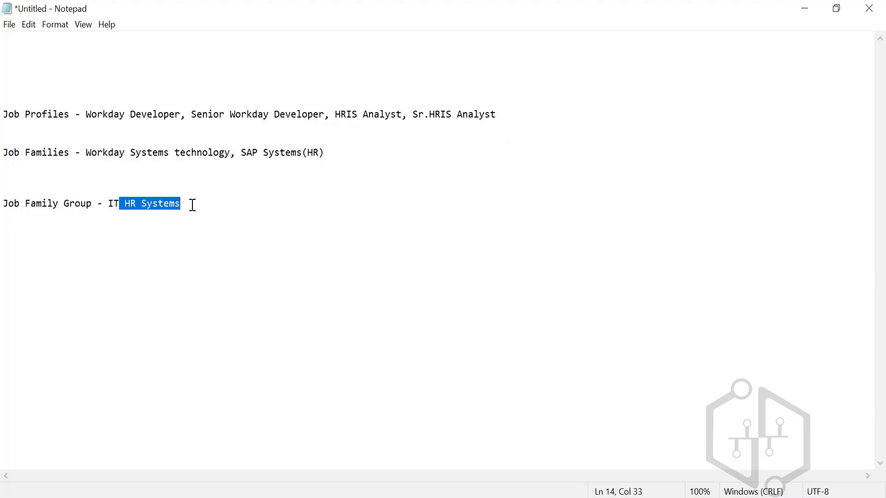
left_click(192, 206)
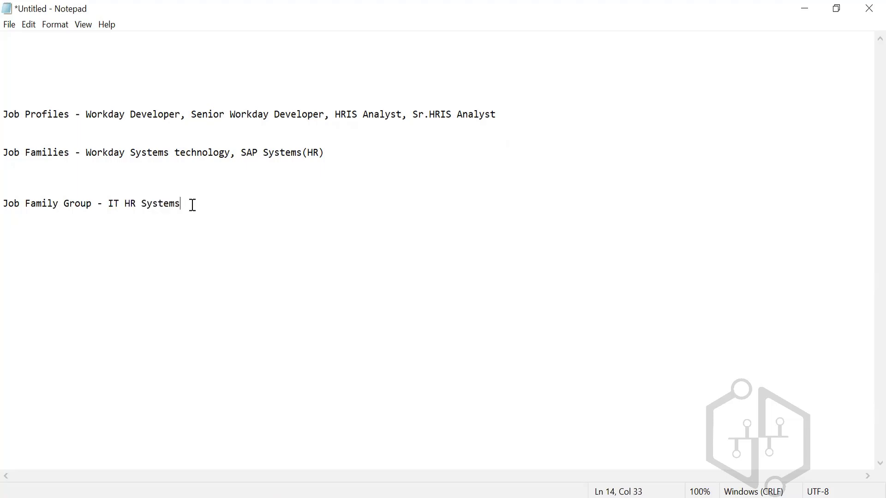
left_click(5, 151)
left_click_drag(22, 152, 189, 206)
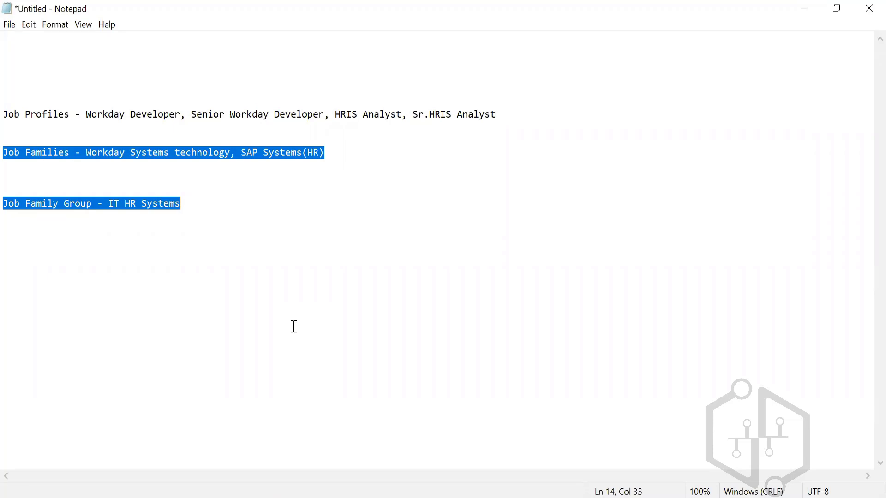
left_click(179, 206)
left_click(44, 160)
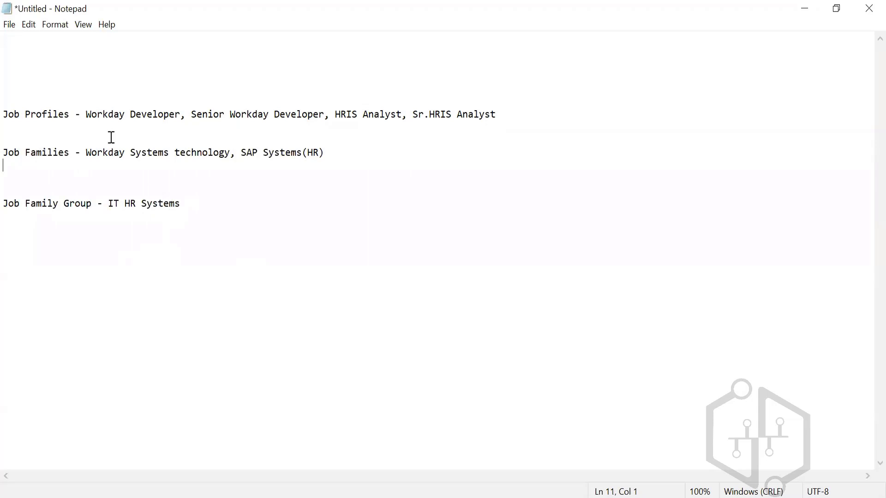
left_click(42, 110)
Switch to Workday, search for "create job family" and open the Create Job Family Group task
left_click(606, 497)
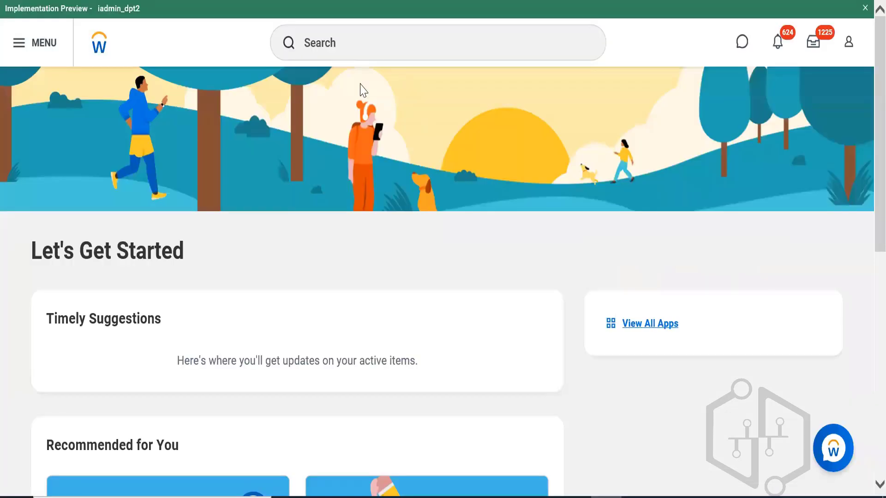
left_click(350, 29)
type("create job famil")
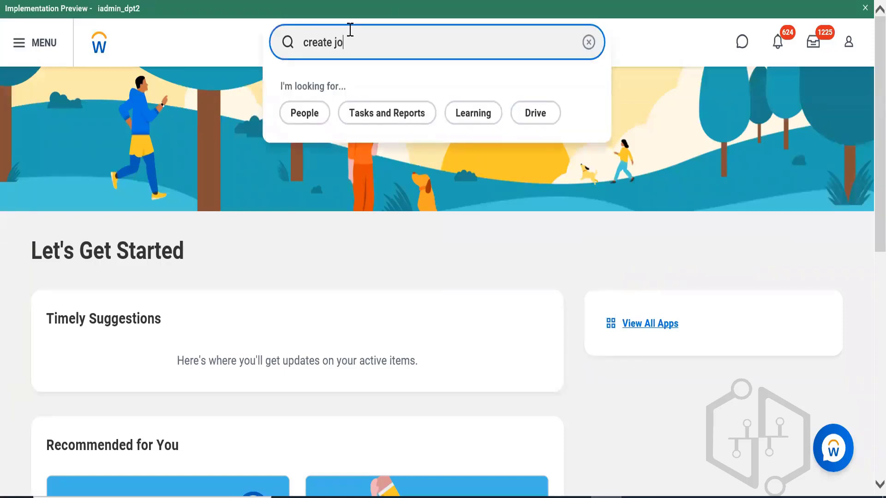
type("y")
left_click(350, 131)
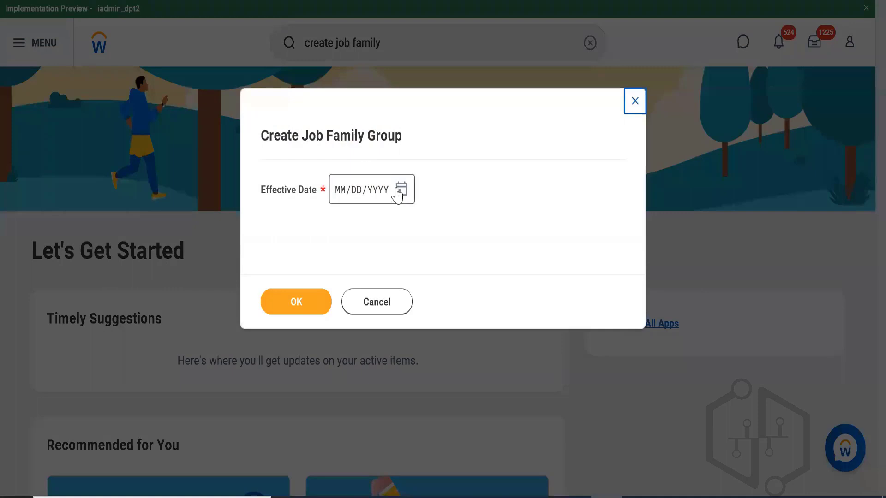
Set the effective date to 11/01/2022 and name the new job family group "IT HR Systems"
left_click(401, 190)
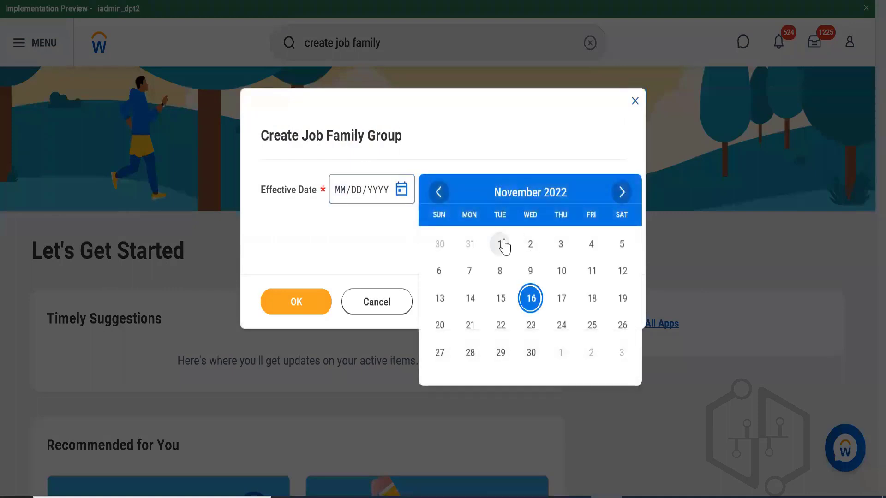
left_click(500, 244)
left_click(300, 301)
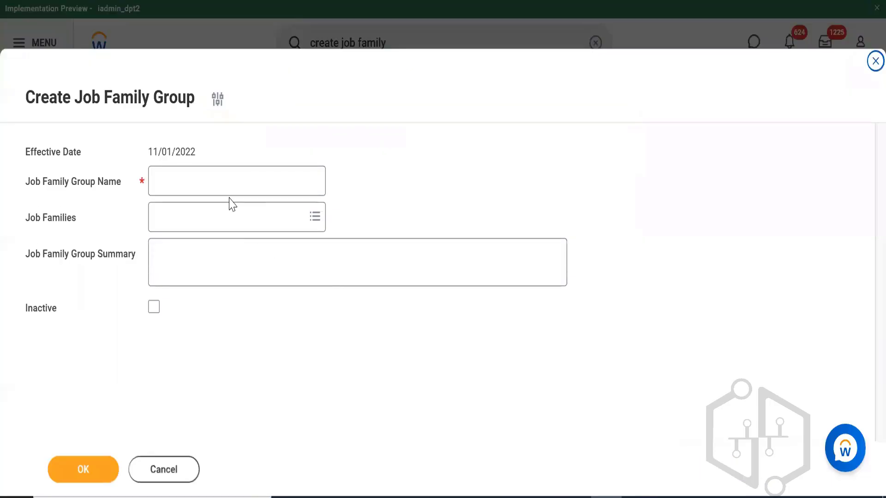
left_click(218, 169)
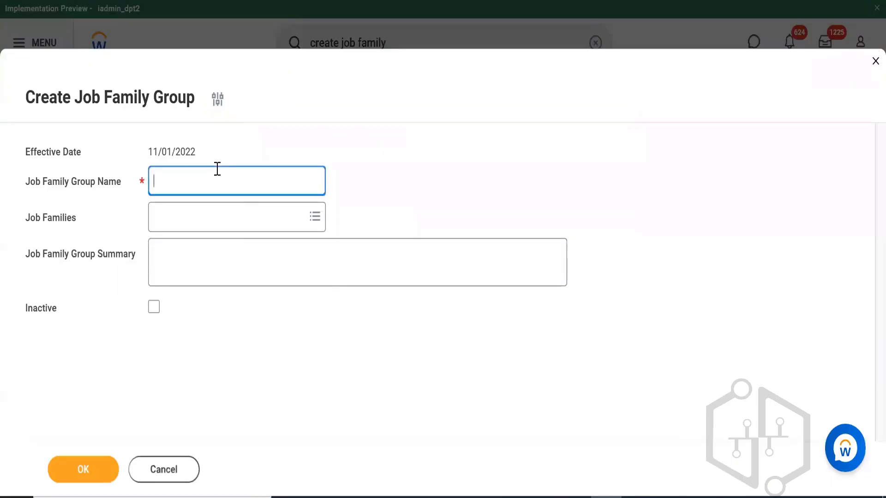
type("IT HR Systems")
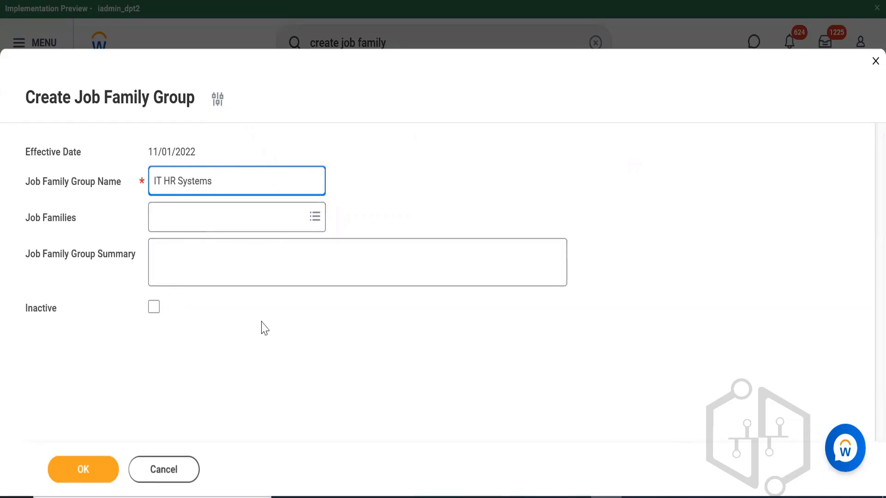
Enter "This group provides all the job families of HR information systems" as the job family group summary and save the group
left_click(251, 248)
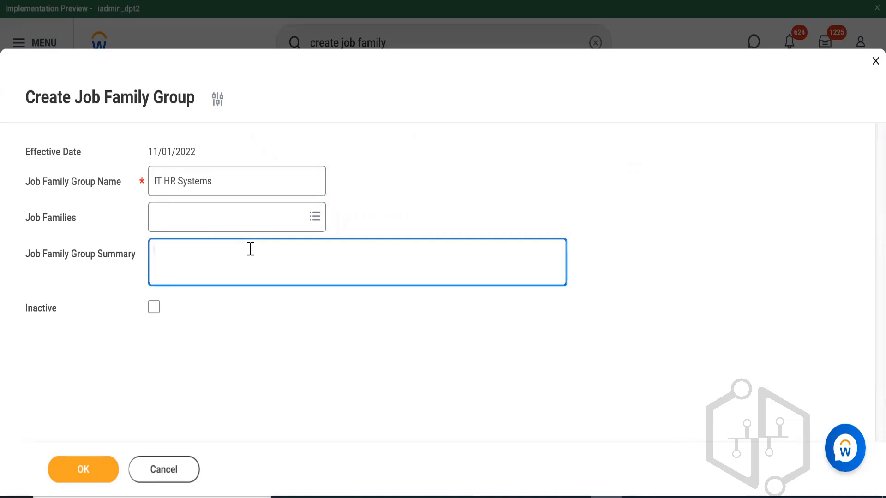
type("This groups")
key("BackSpace")
type("provides a")
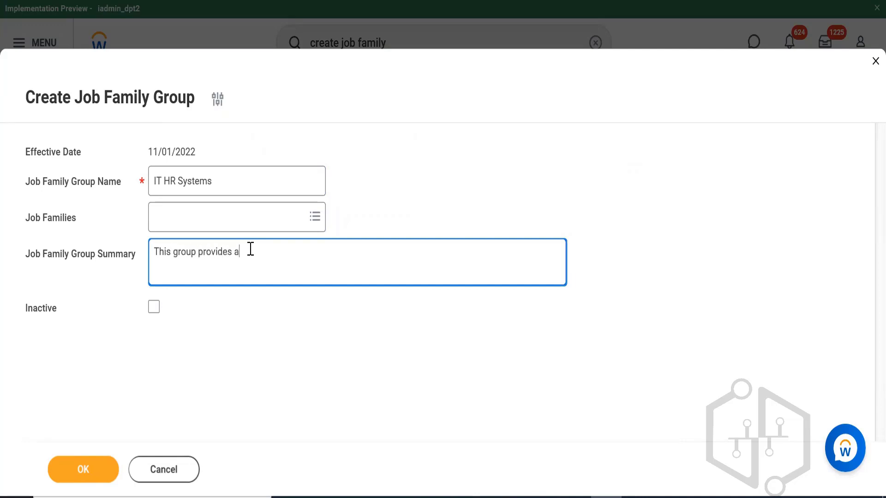
type("ll the job families ")
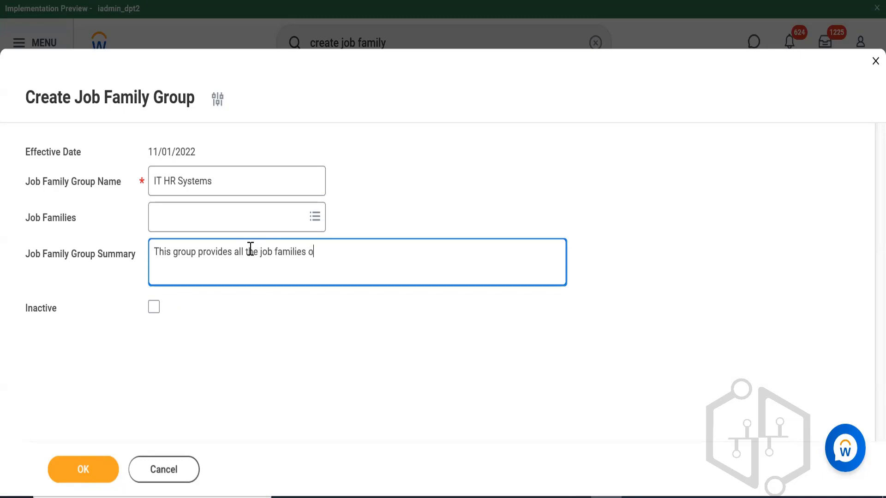
type("of HR information systems")
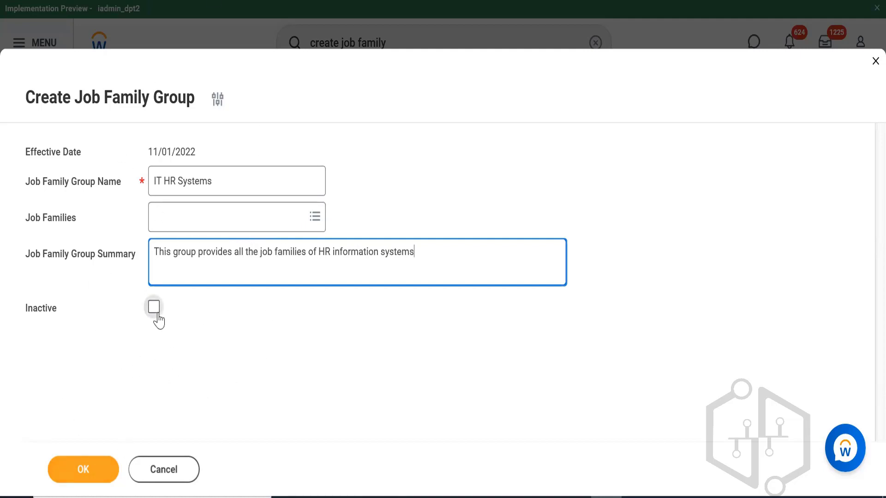
left_click(80, 463)
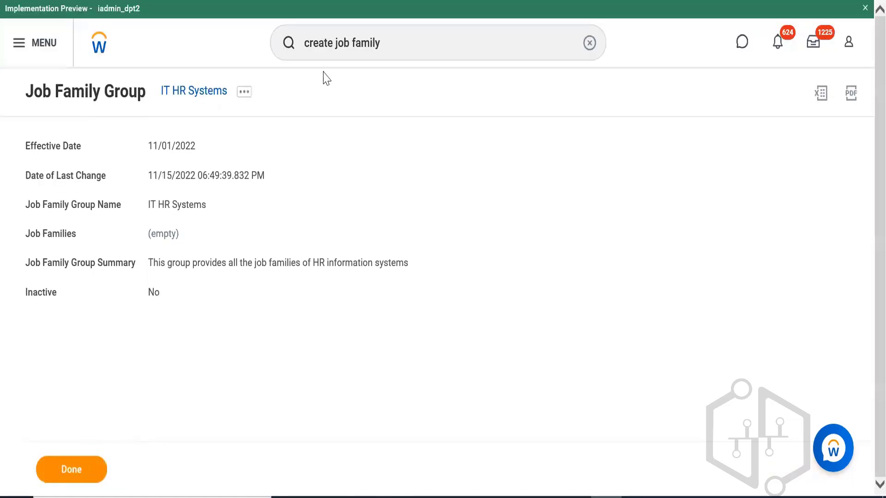
Duplicate the browser tab, dismiss the group creation prompt, and open the Create Job Family task by searching for "create job family"
right_click(106, 2)
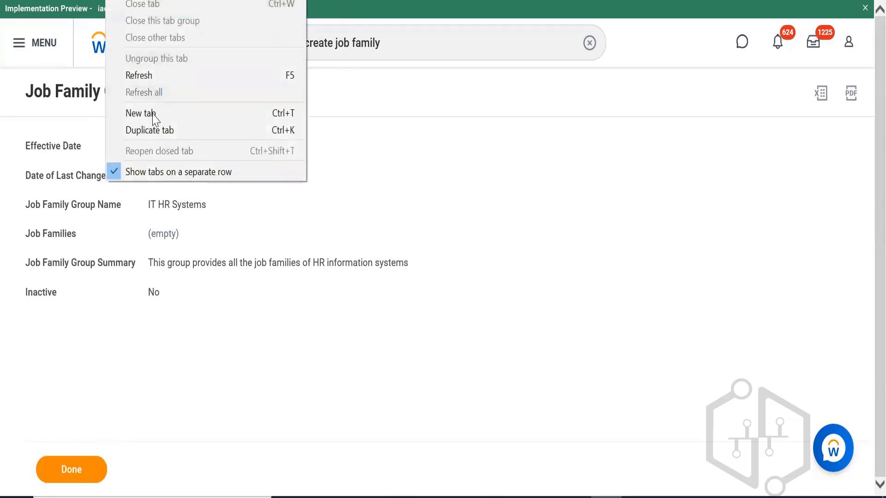
left_click(149, 130)
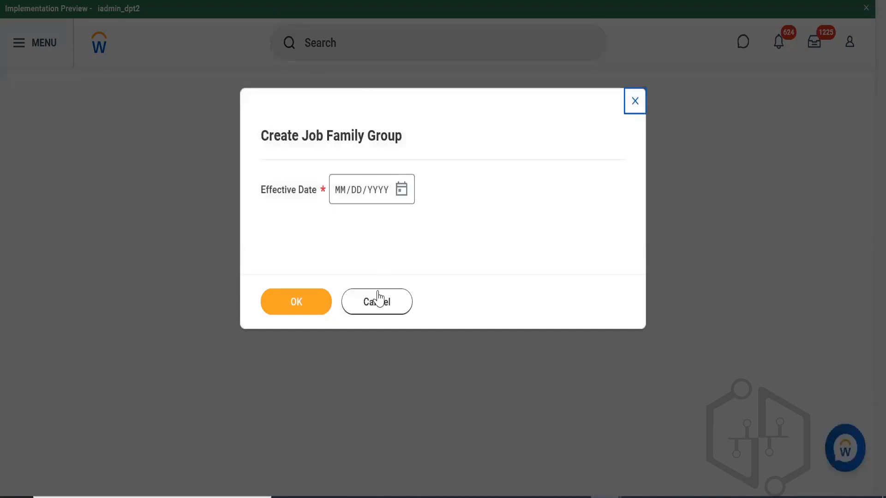
left_click(373, 307)
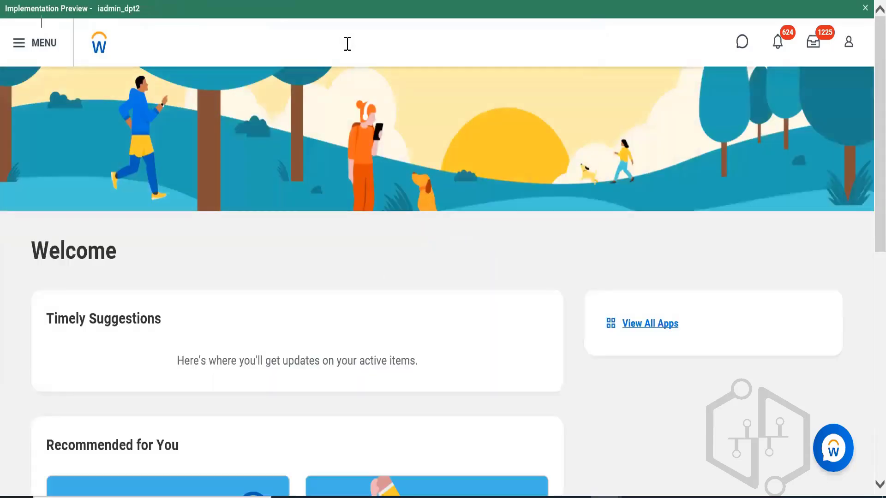
left_click(347, 43)
type("cre")
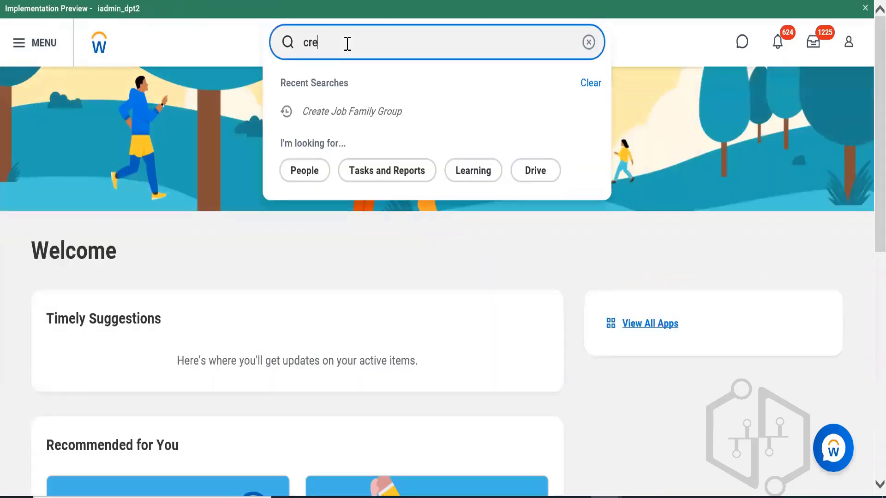
type("ate job family")
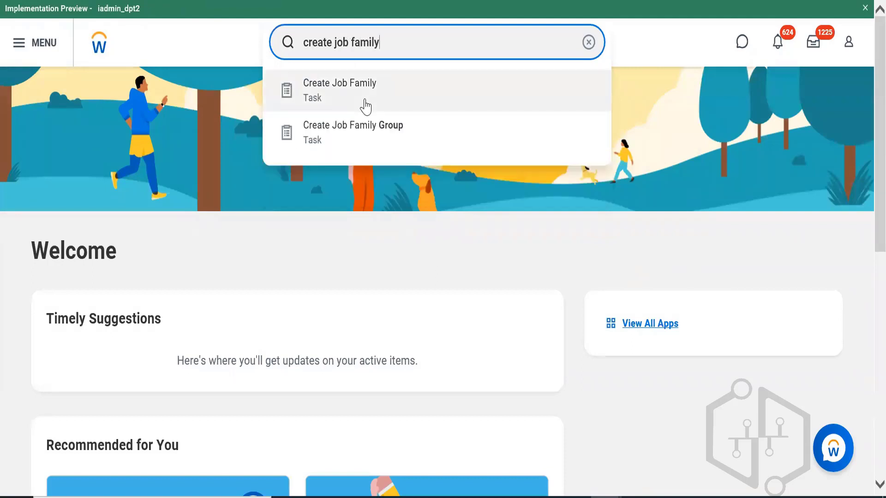
left_click(364, 104)
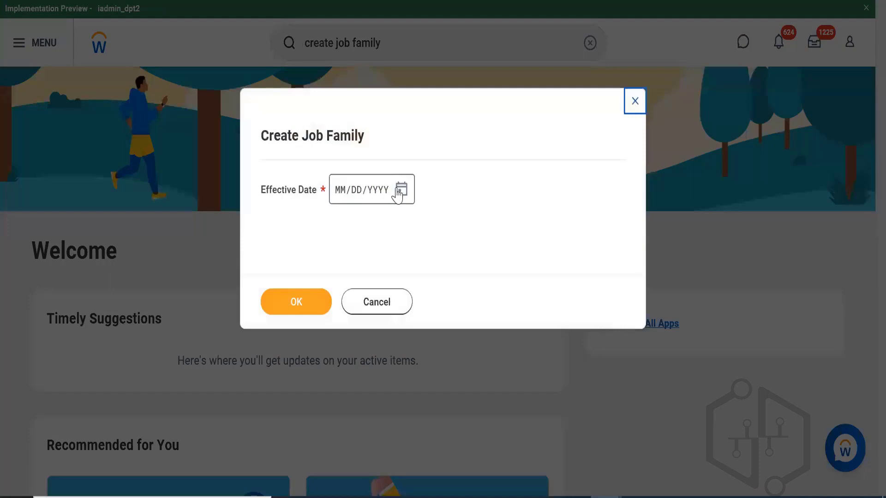
Set the effective date to 11/01/2022 and name the new job family "Workday Systems Technology", following the Notepad notes
left_click(401, 190)
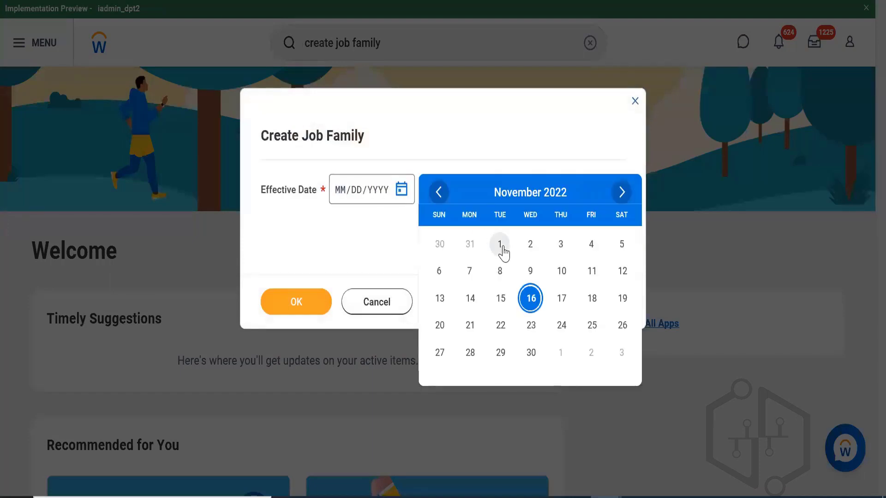
left_click(504, 249)
left_click(284, 314)
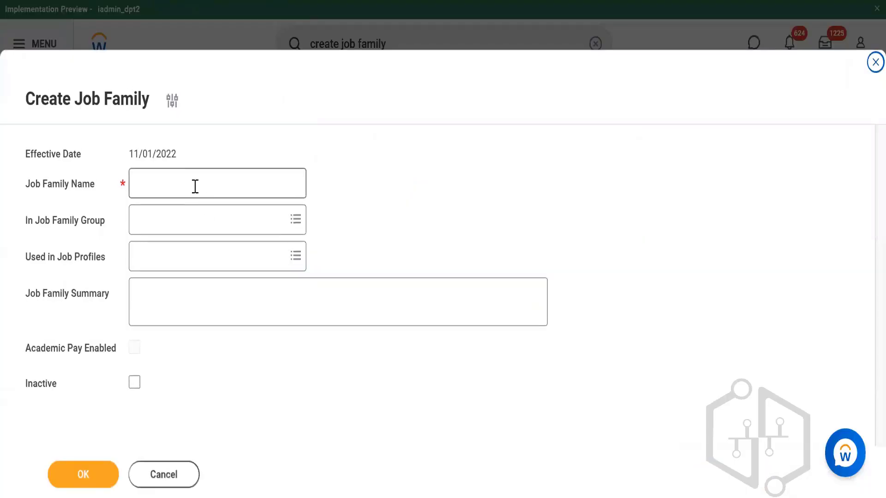
left_click(195, 186)
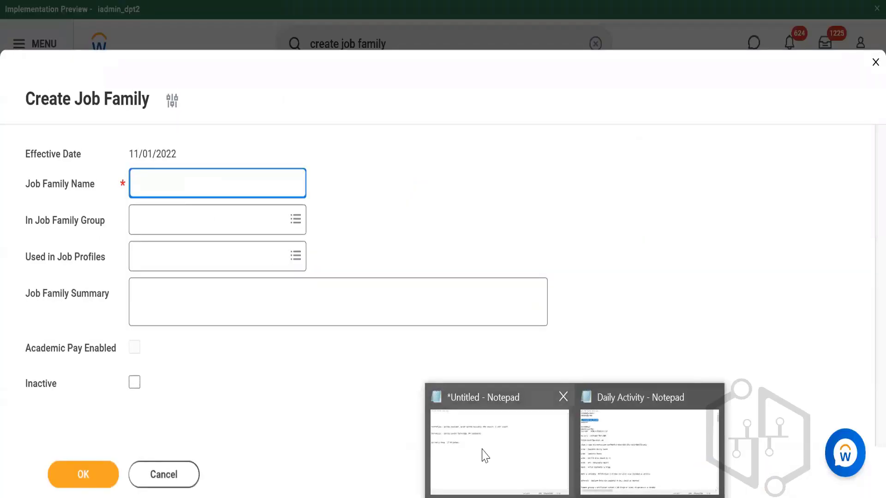
left_click(481, 450)
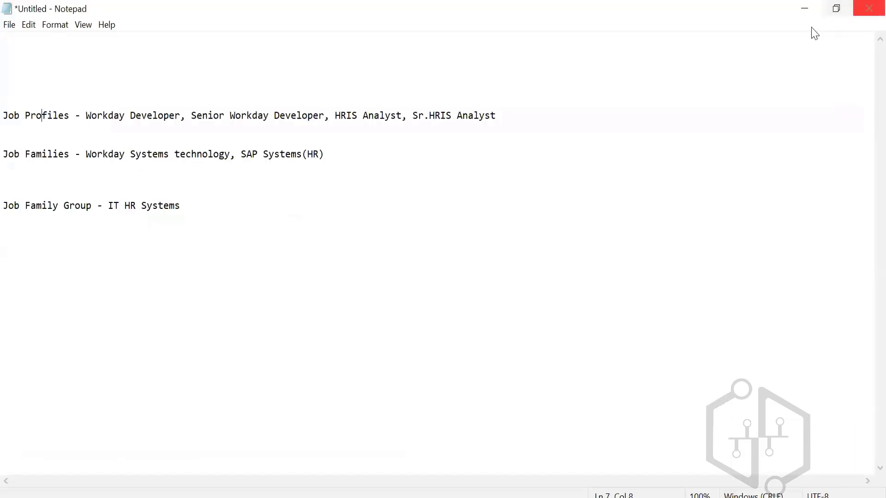
left_click(805, 9)
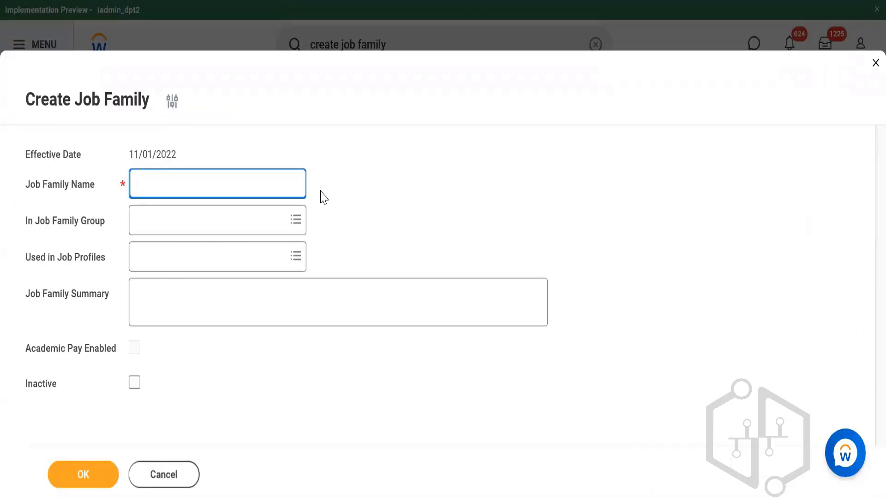
type("Workday System")
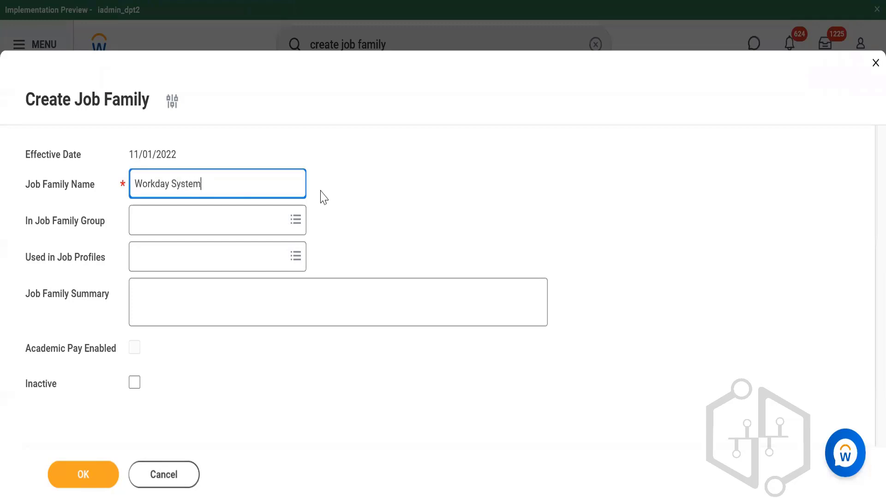
type("s Technology")
Assign the new job family to the IT HR Systems job family group and save it
left_click(180, 212)
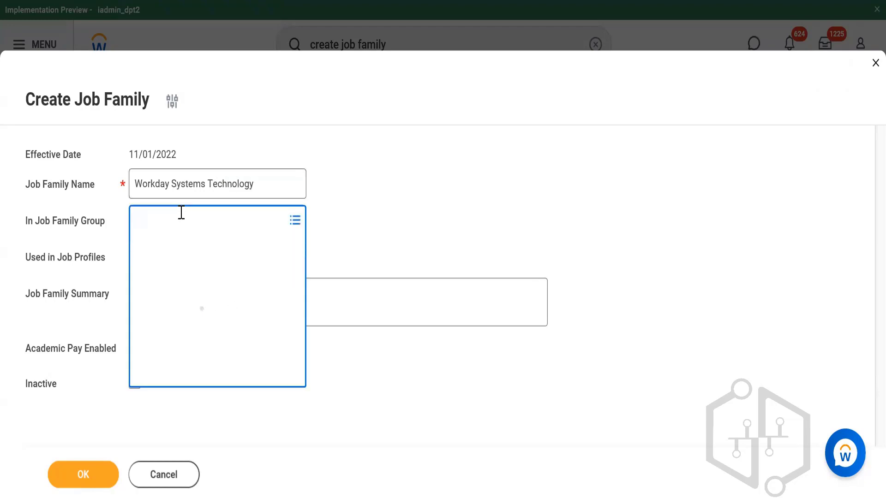
type("IT HR systems")
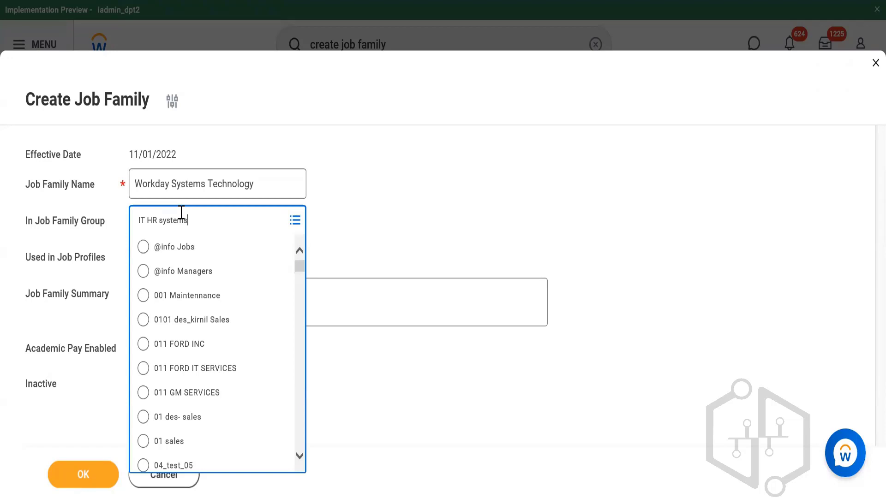
key("Return")
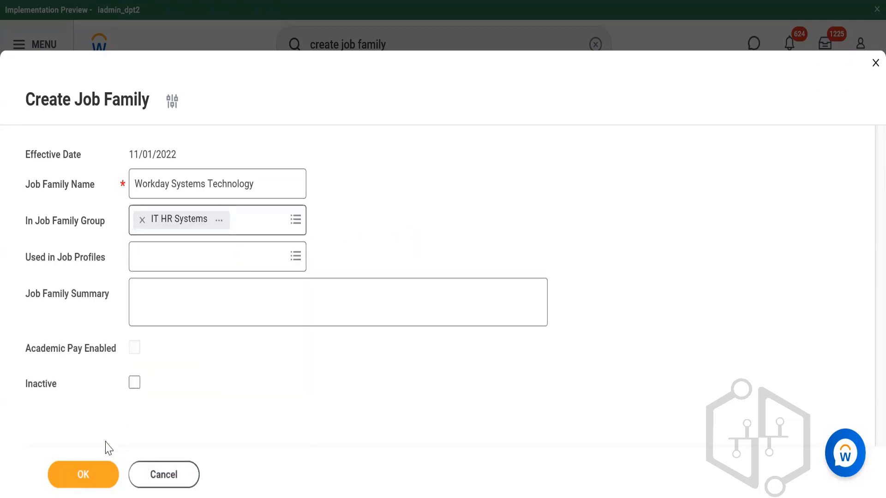
left_click(86, 474)
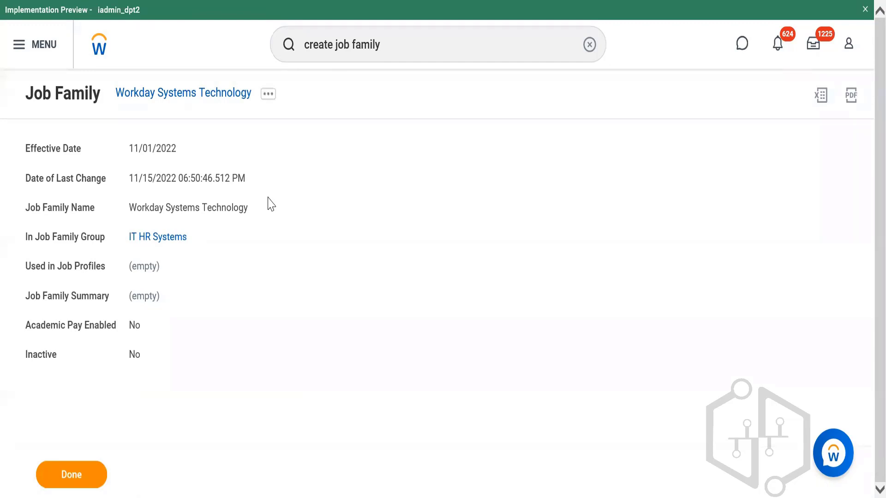
Open the Workday Systems Technology job family for editing with an effective date of 11/01/2022
left_click(268, 95)
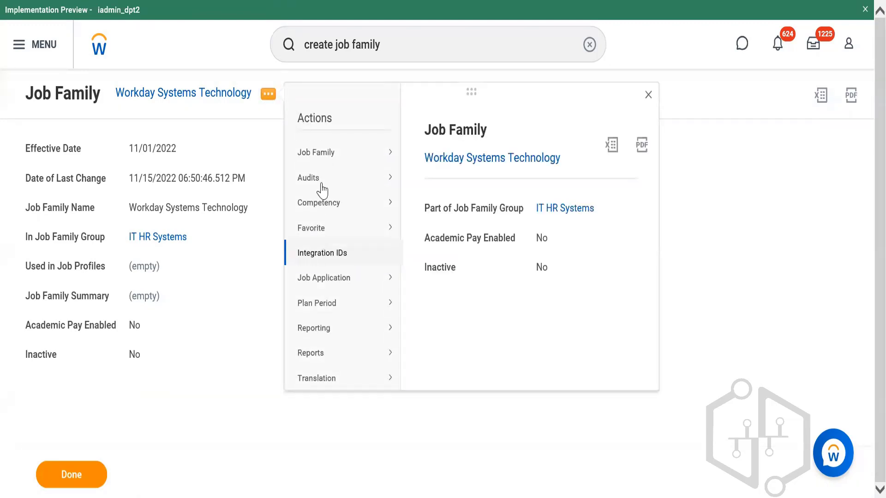
mouse_move(326, 159)
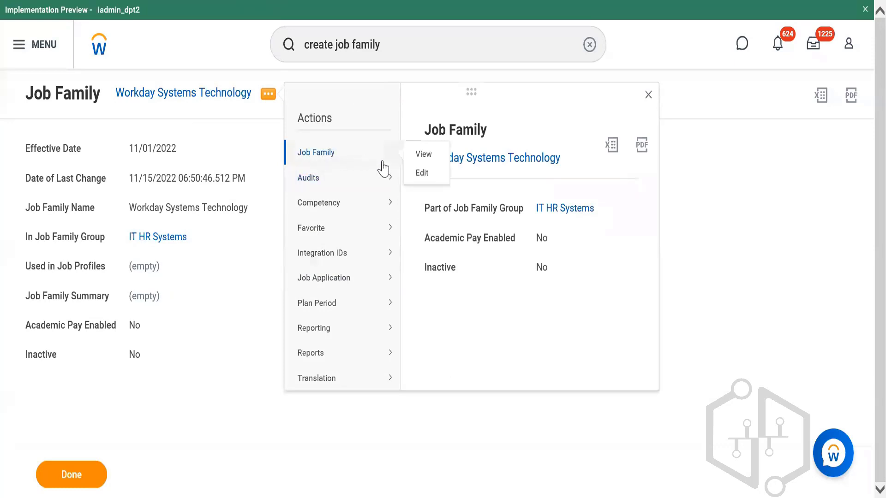
left_click(436, 181)
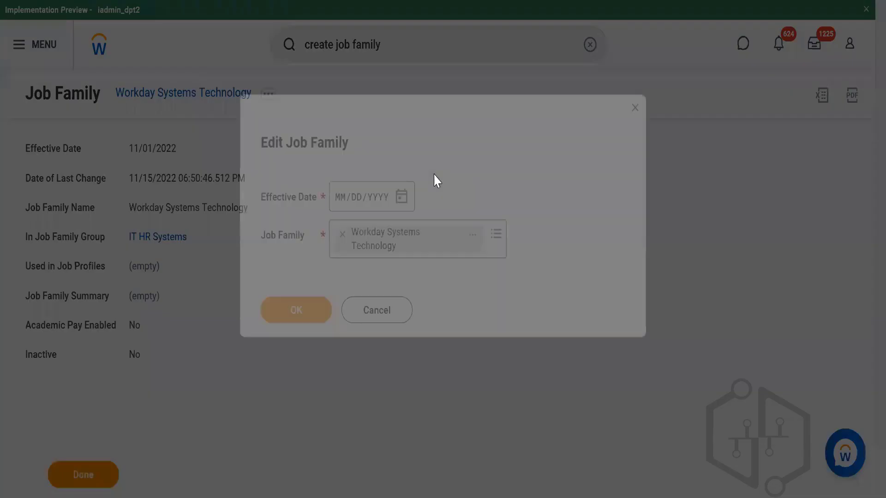
left_click(401, 193)
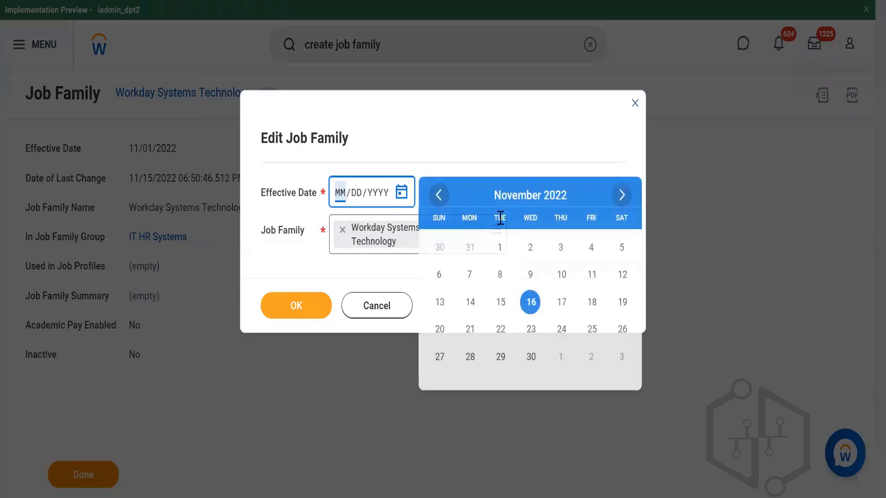
left_click(502, 248)
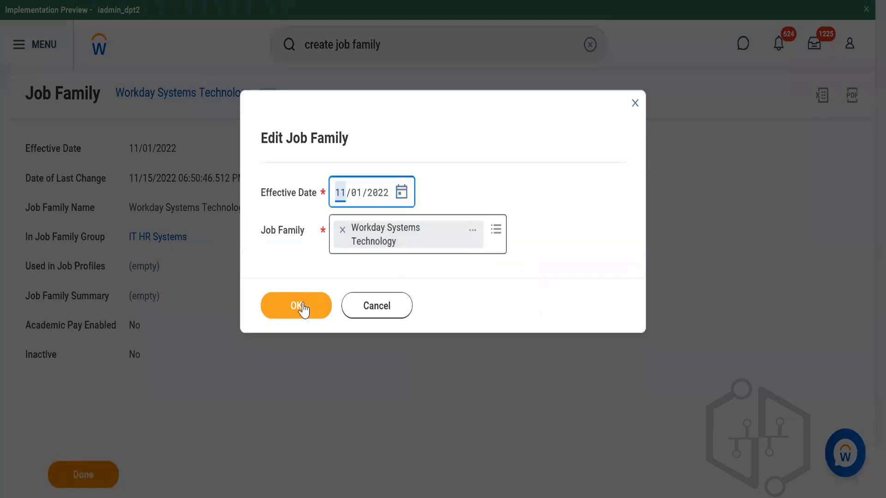
left_click(302, 307)
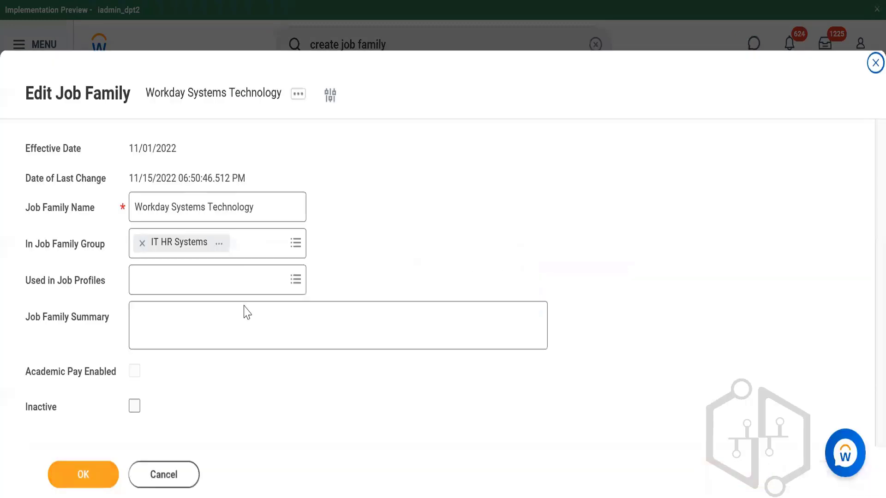
Try to find a Workday developer job profile for Used in Job Profiles and clear the search text
left_click(228, 292)
type("wor")
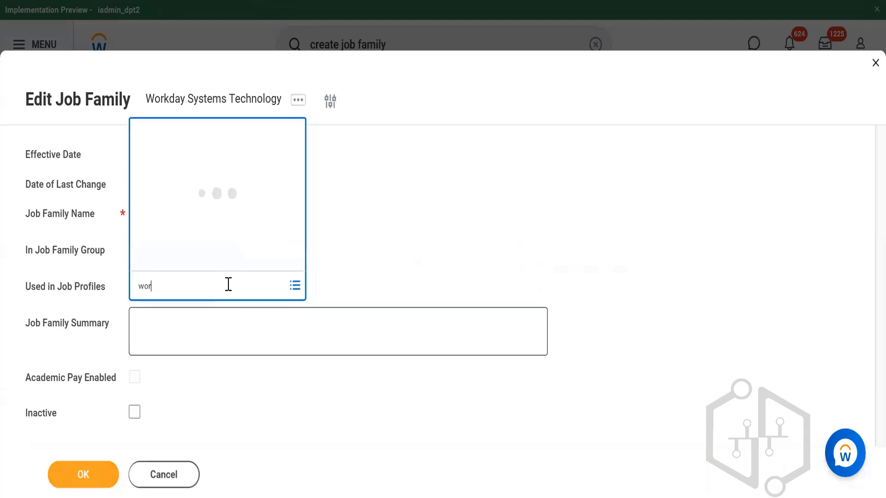
type("day developer")
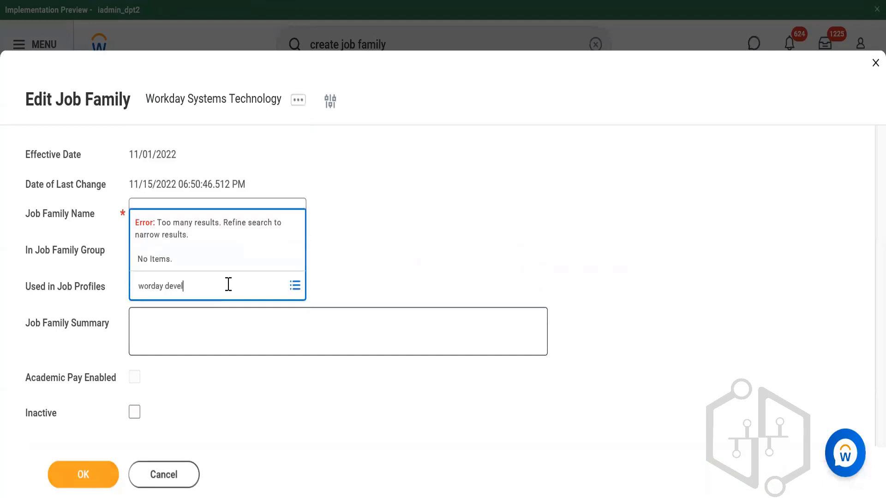
key("Return")
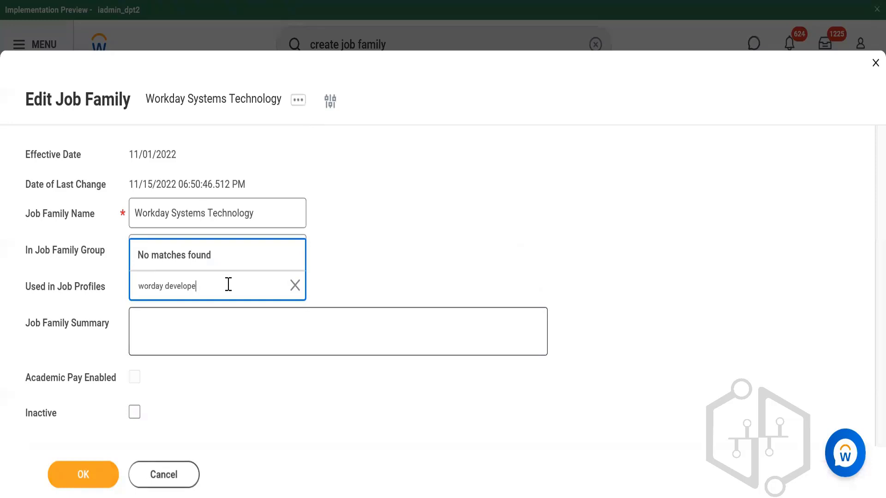
key("Return")
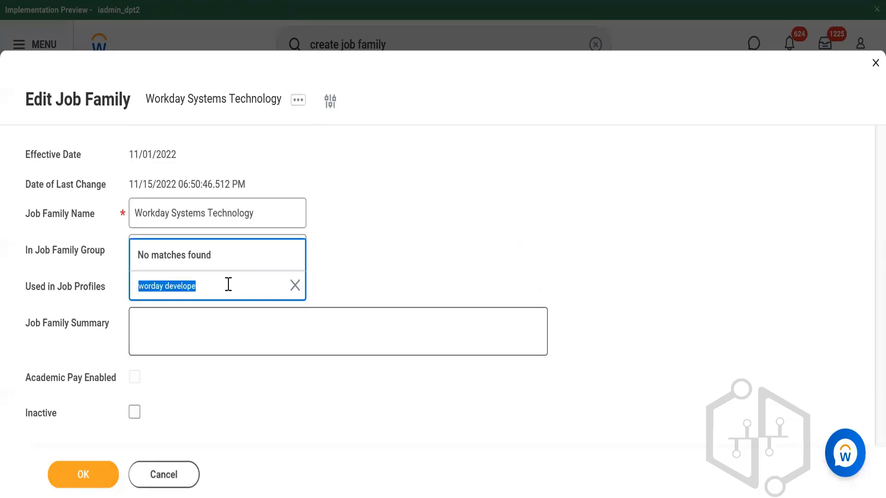
key("BackSpace")
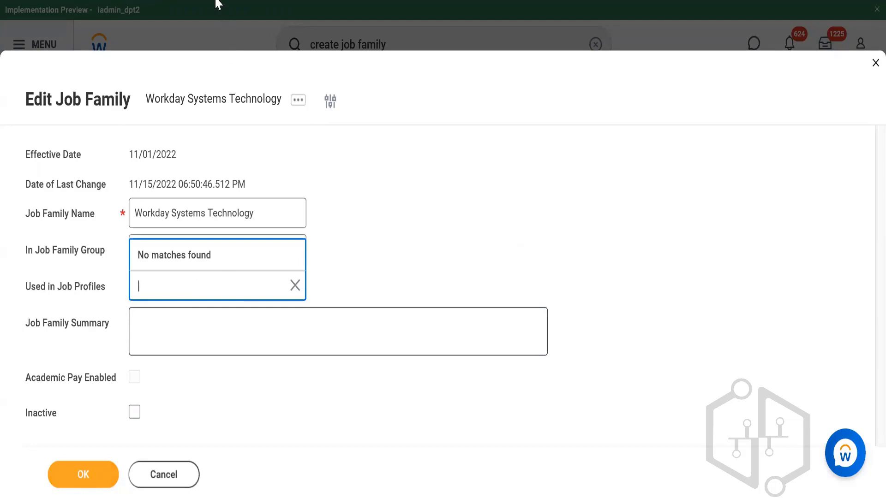
Leave the job family editing page and find and open the Create Job Profile task
left_click(90, 1)
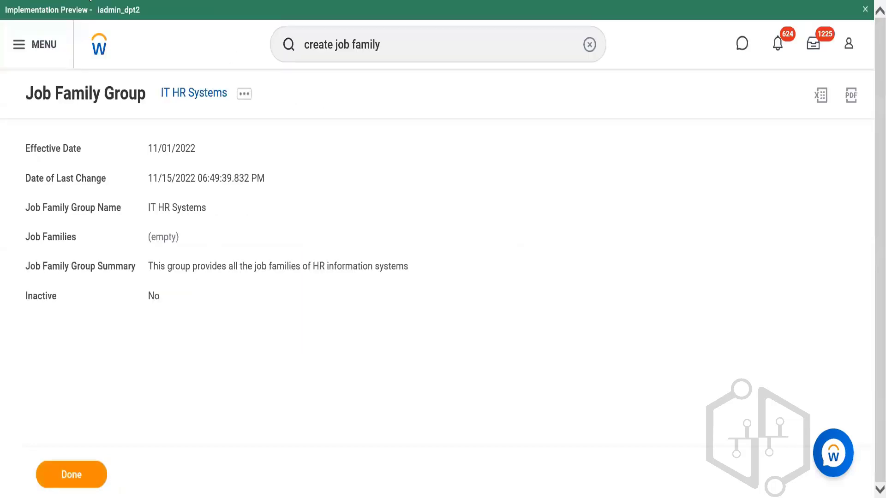
left_click(422, 55)
triple_click(422, 55)
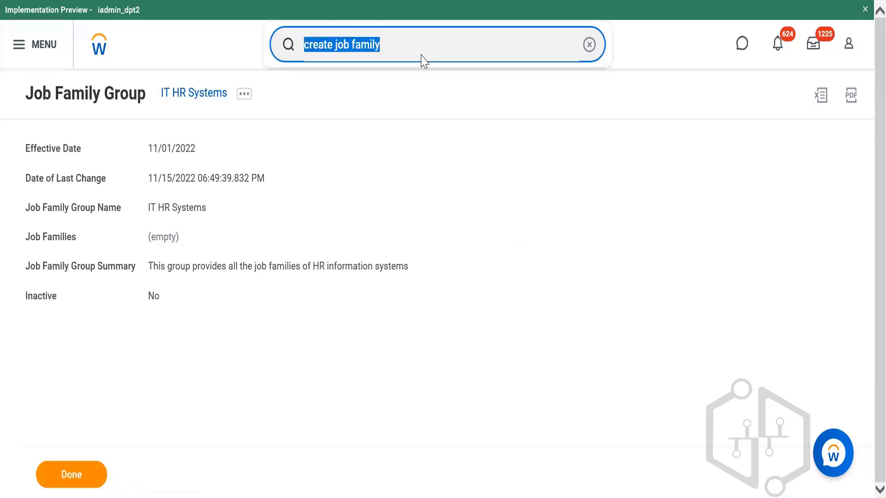
type("create")
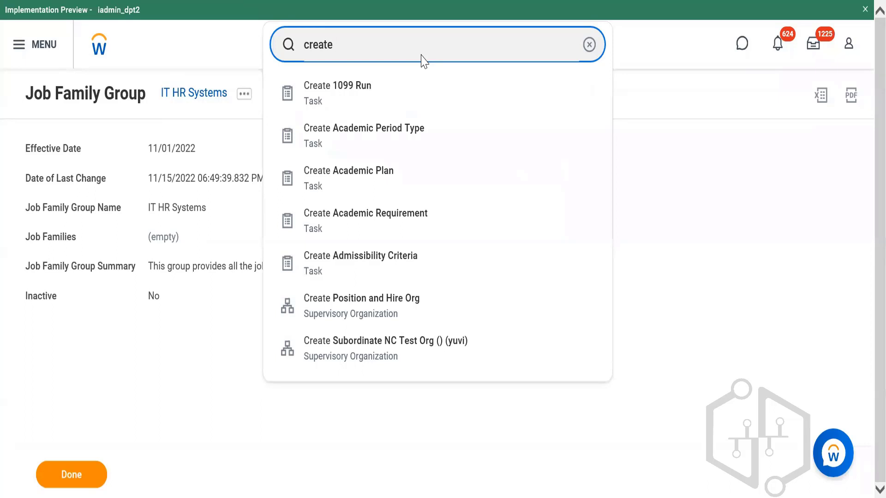
type(" job")
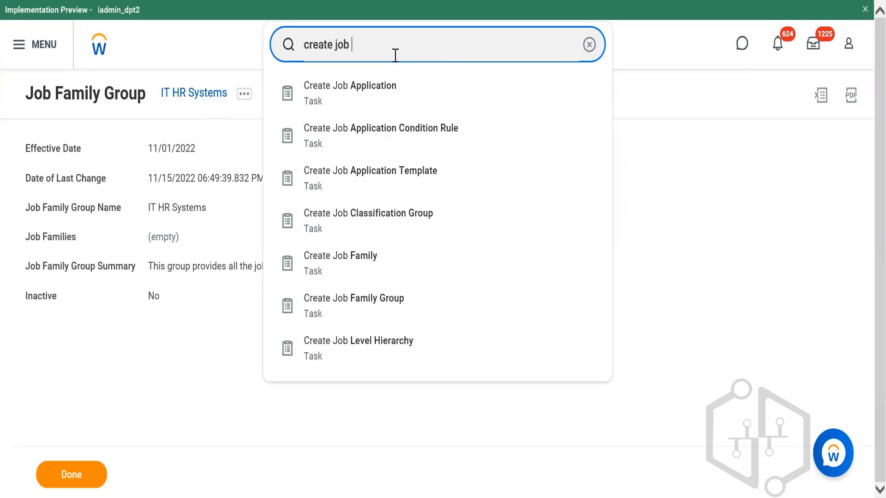
type("profile")
left_click(356, 95)
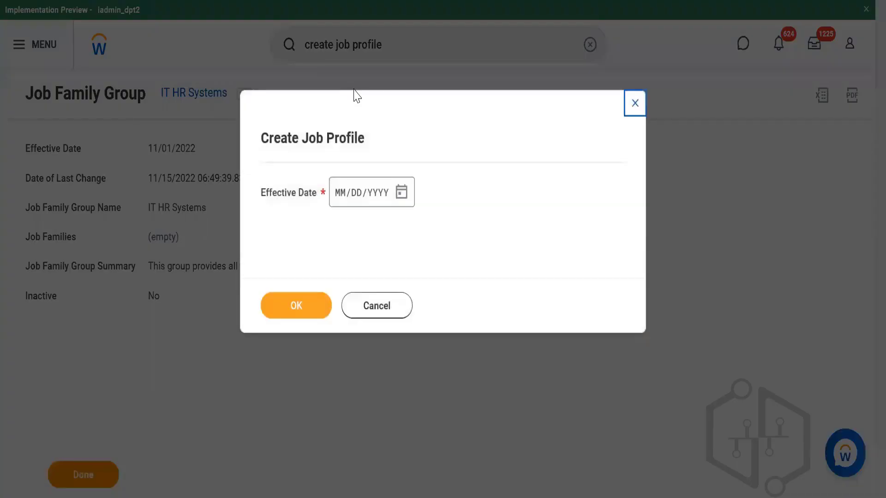
Set the new job profile's effective date to 11/01/2022 and continue to its details
left_click(401, 192)
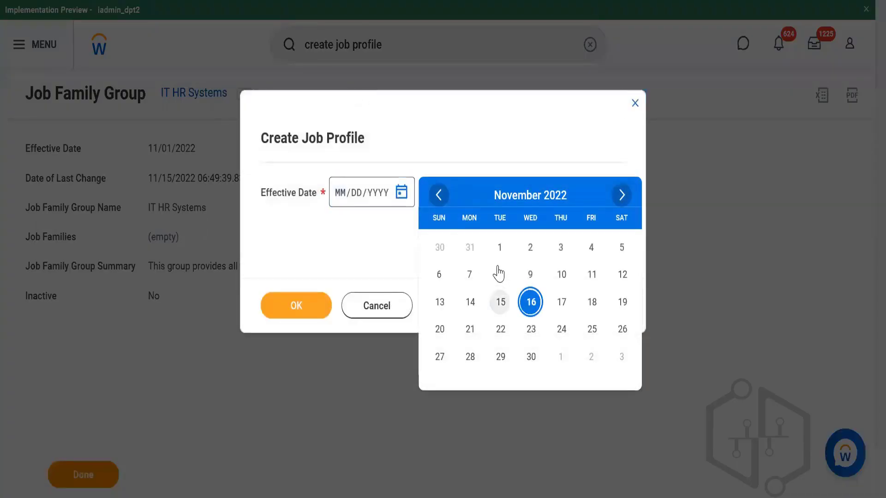
left_click(500, 247)
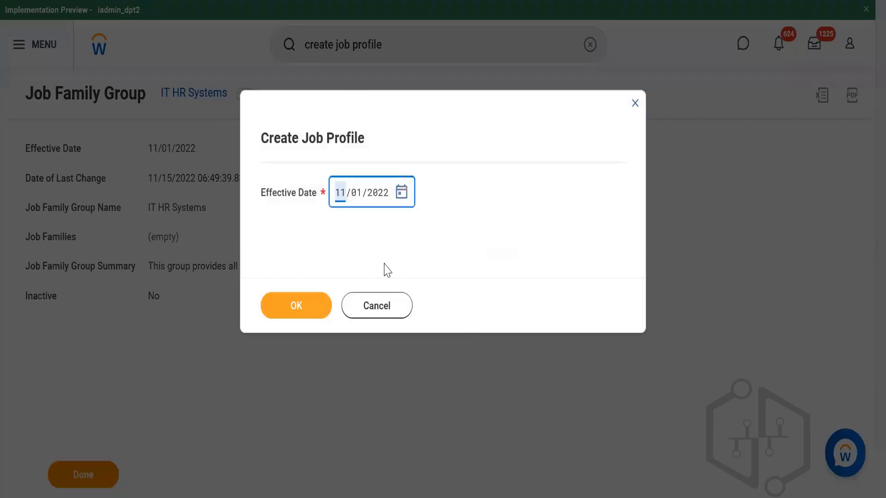
left_click(305, 307)
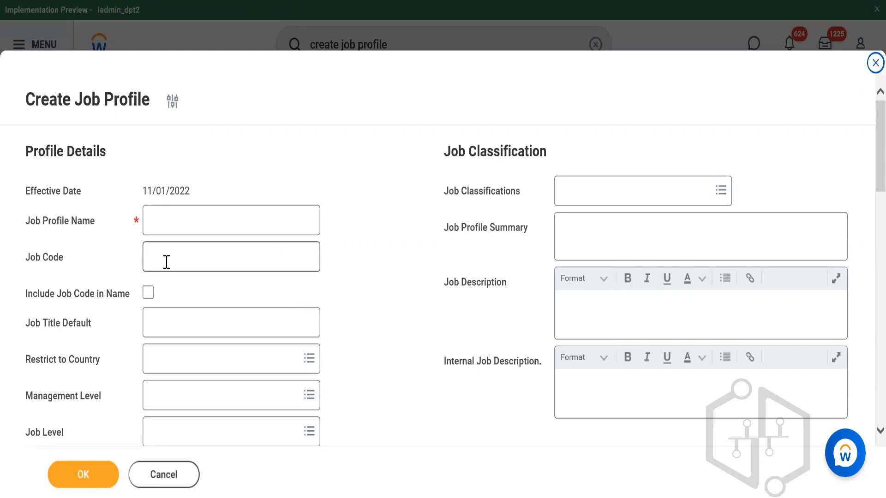
Name the job profile "Workday Senior Developer"
left_click(180, 225)
type("Wo")
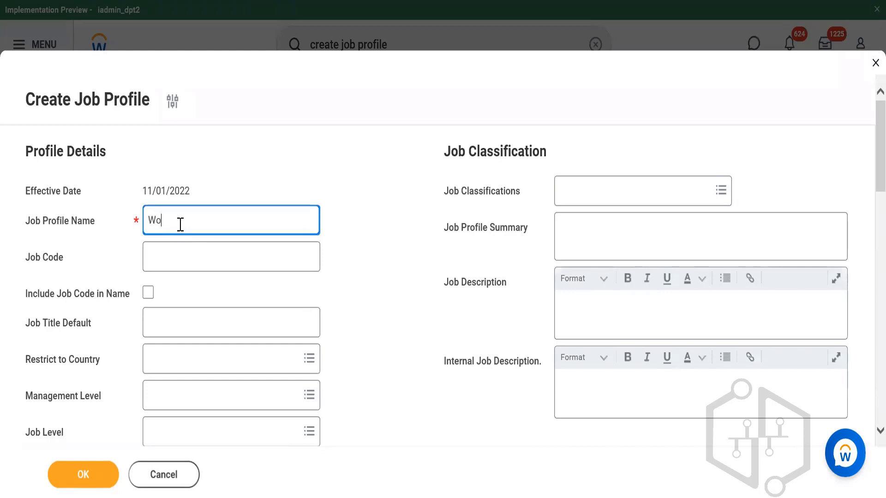
type("rkday Senior Developer")
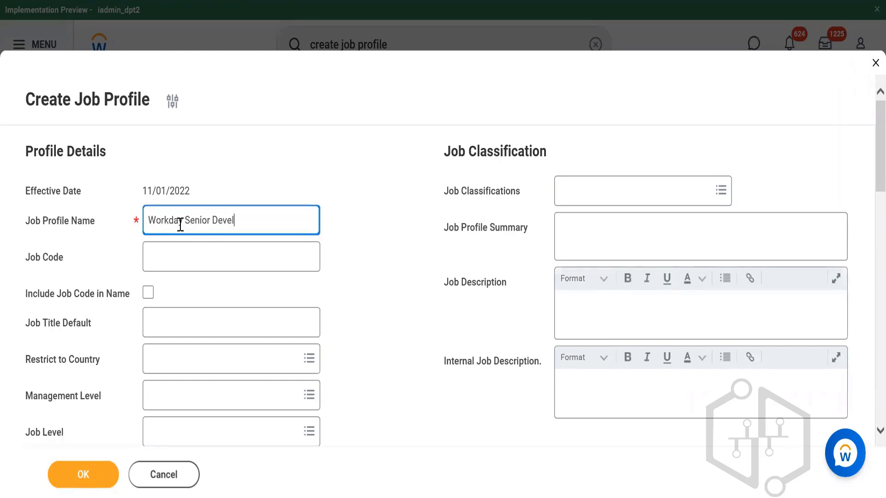
Set the profile's default job title to "Senior Developer"
left_click(197, 306)
left_click(197, 312)
type("D")
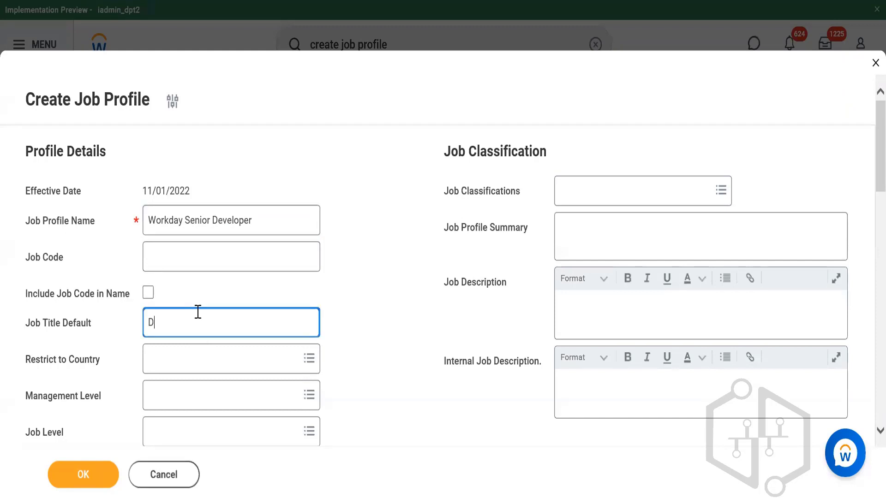
key("BackSpace")
type("Senior Developer")
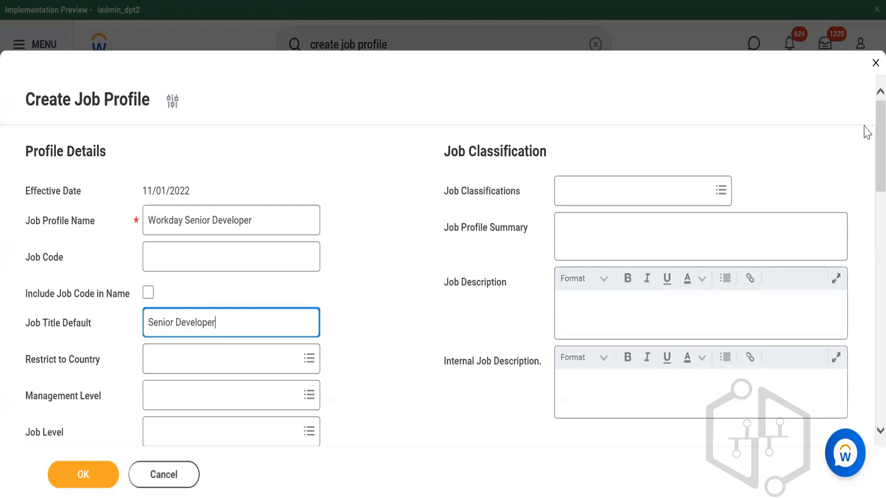
Check which options are available for the profile's management level and job level
scroll(863, 144, "down", 5)
scroll(865, 134, "up", 2)
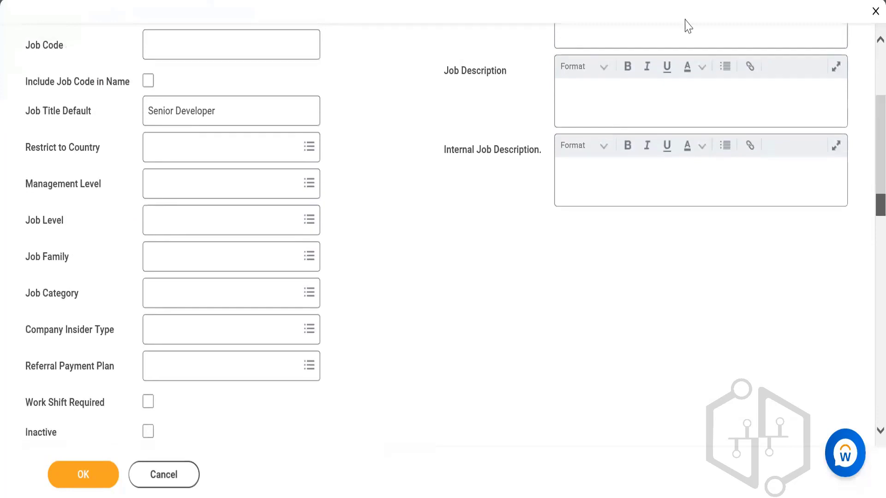
left_click(183, 181)
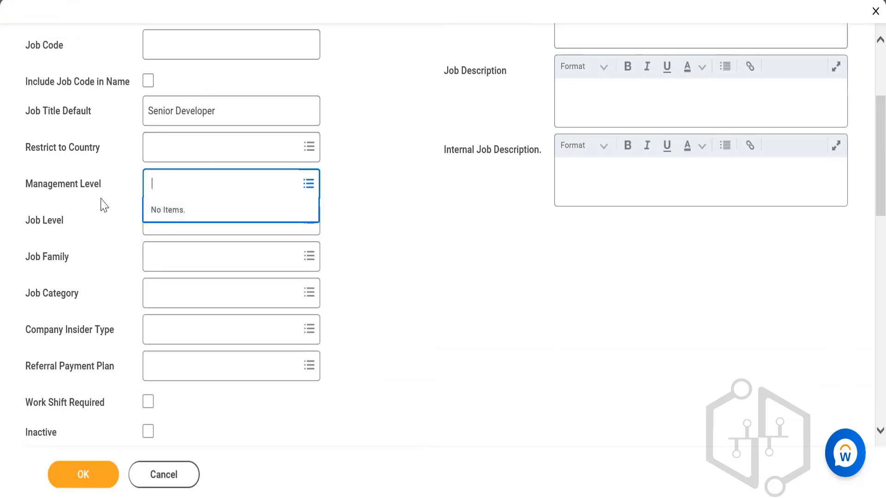
left_click(104, 233)
left_click(172, 221)
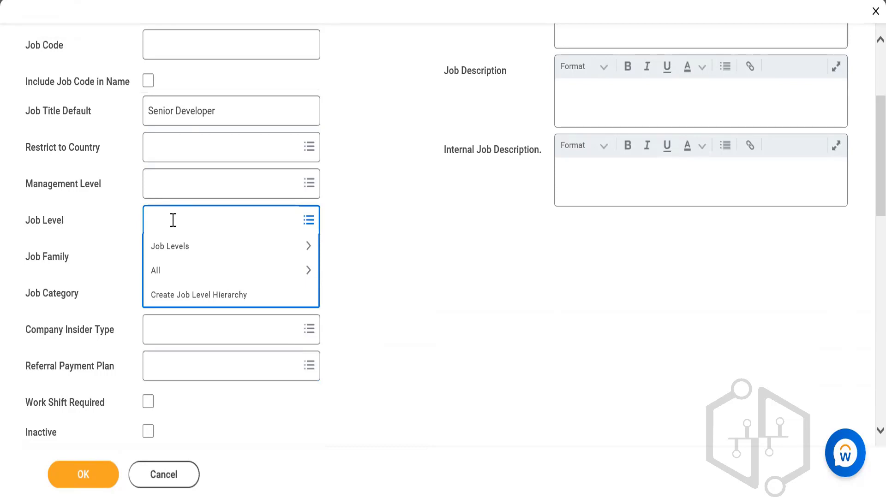
left_click(171, 249)
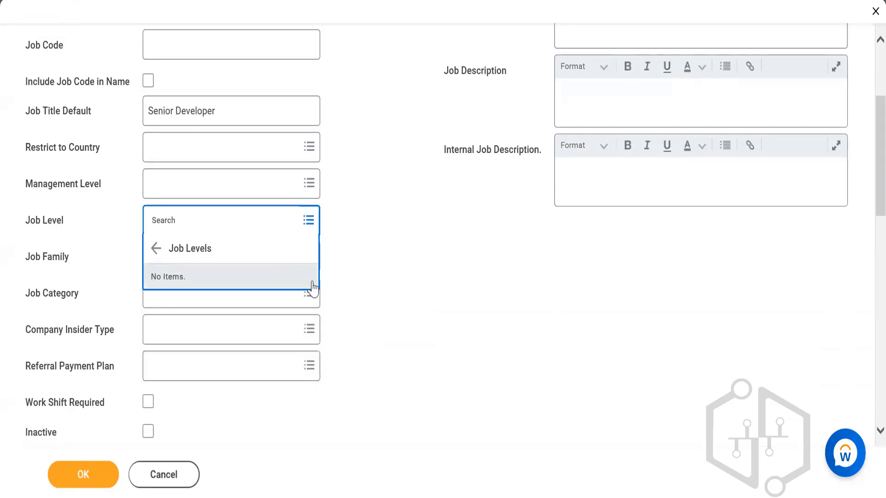
left_click(97, 225)
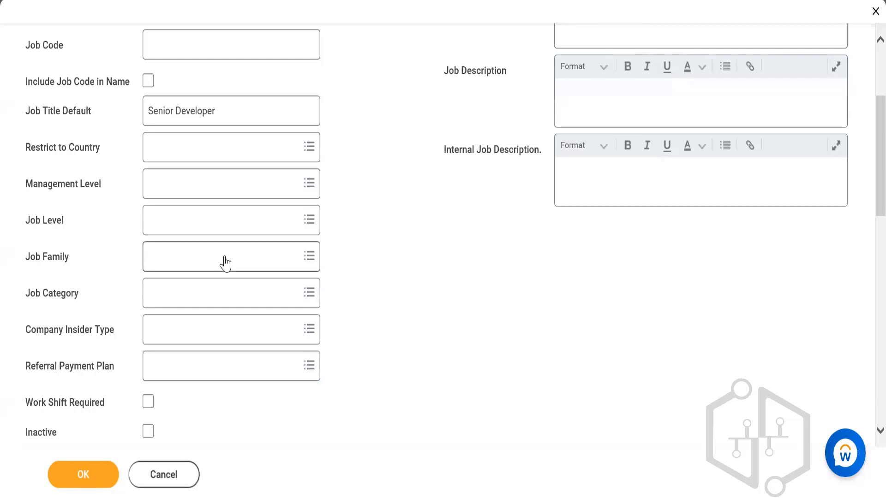
Assign the job profile to the Workday Systems Technology job family, checking the family name in the untitled Notepad notes
left_click(224, 256)
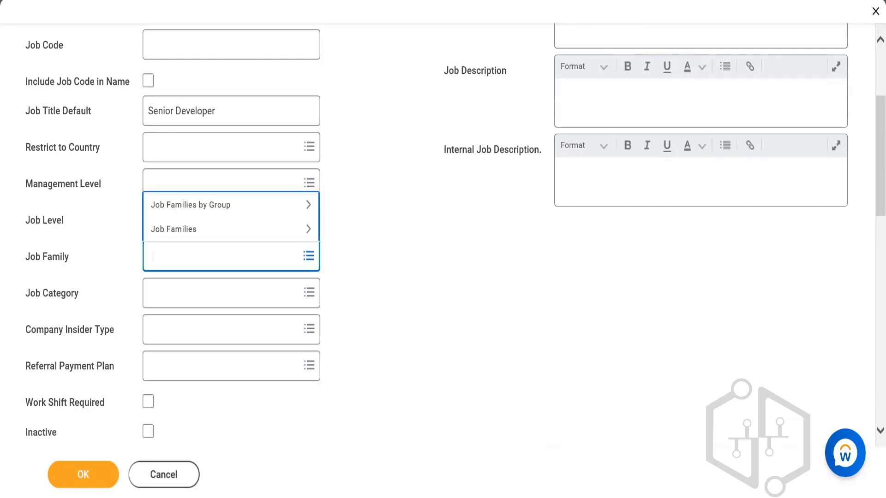
mouse_move(576, 497)
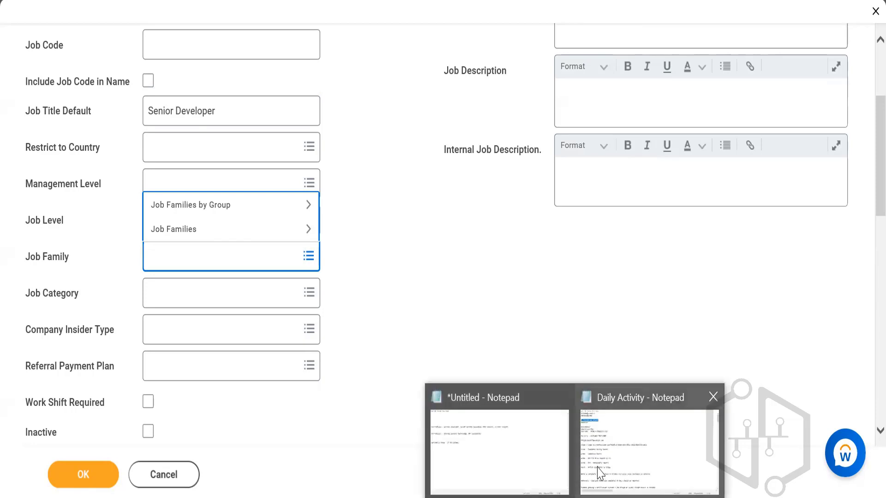
left_click(504, 454)
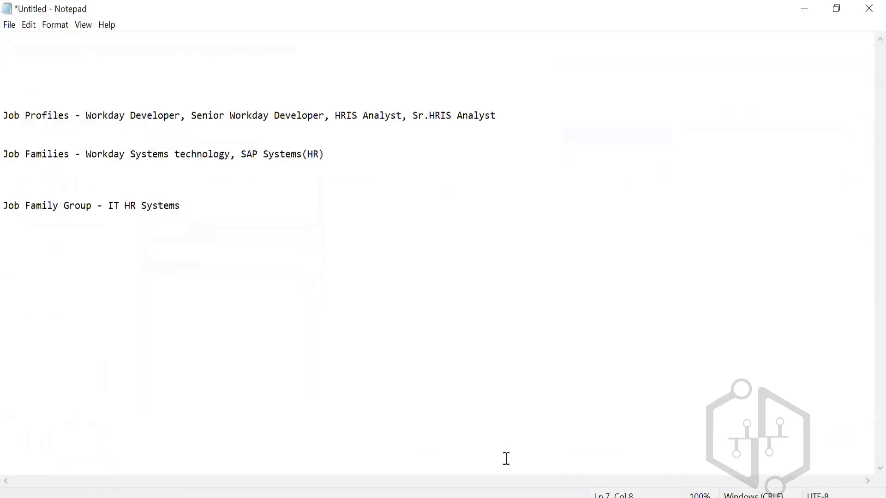
left_click(805, 9)
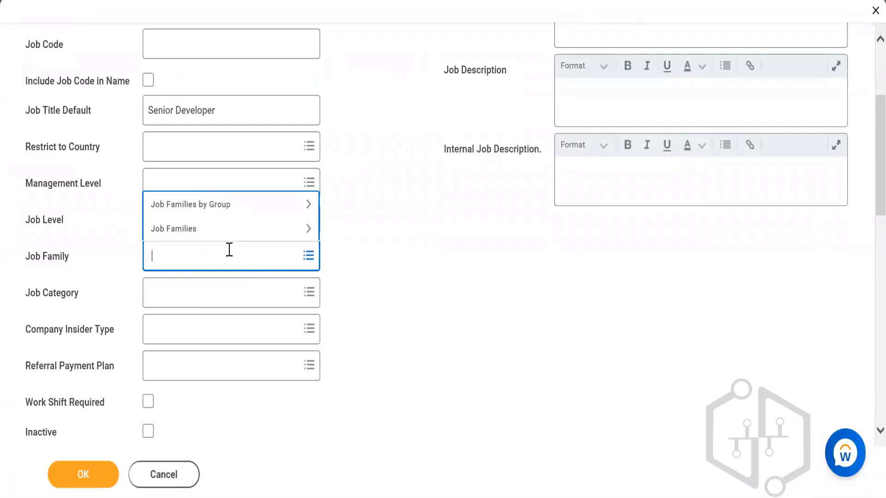
type("Workday system technology")
key("Return")
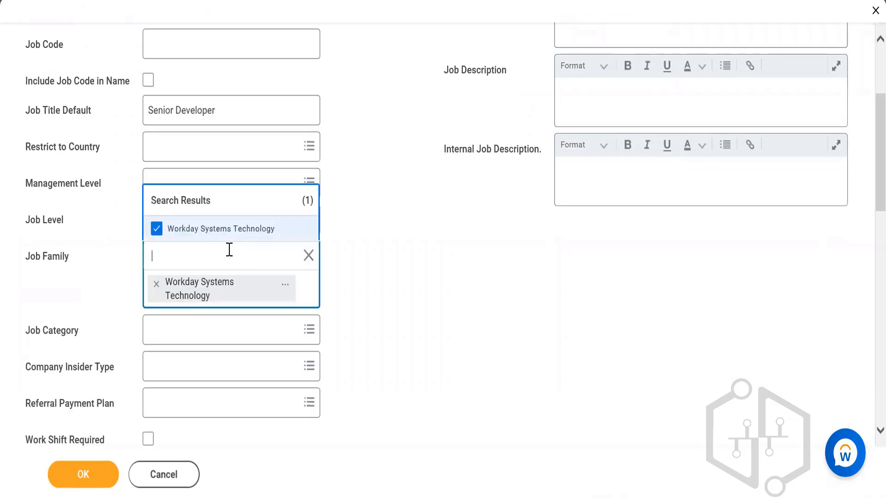
left_click(219, 324)
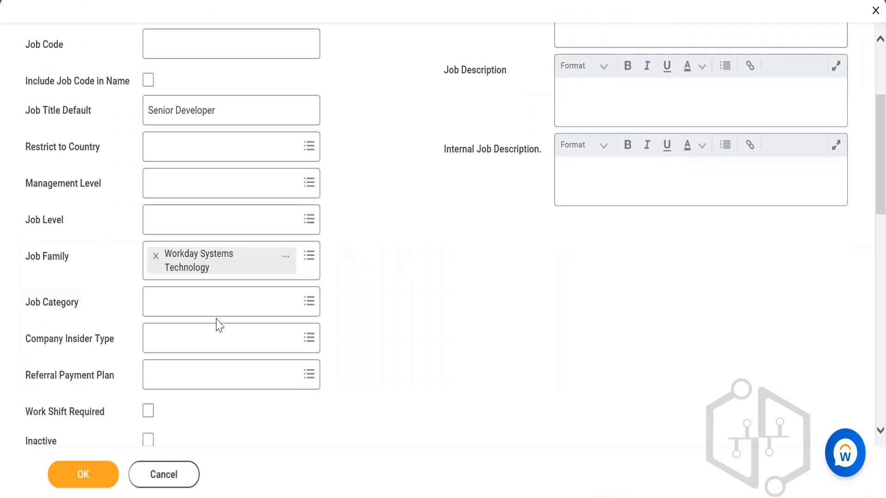
Find the developer job categories, assign AI Developers to the profile, and mark a work shift as required
left_click(208, 303)
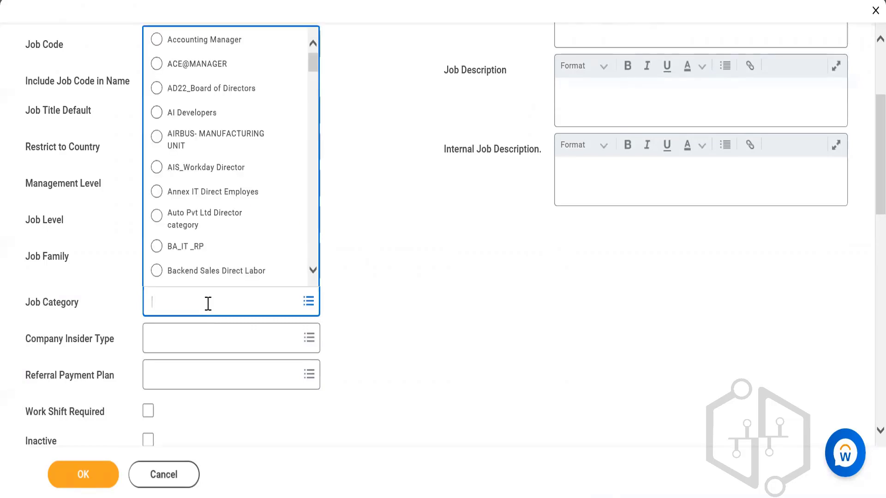
left_click_drag(318, 68, 318, 127)
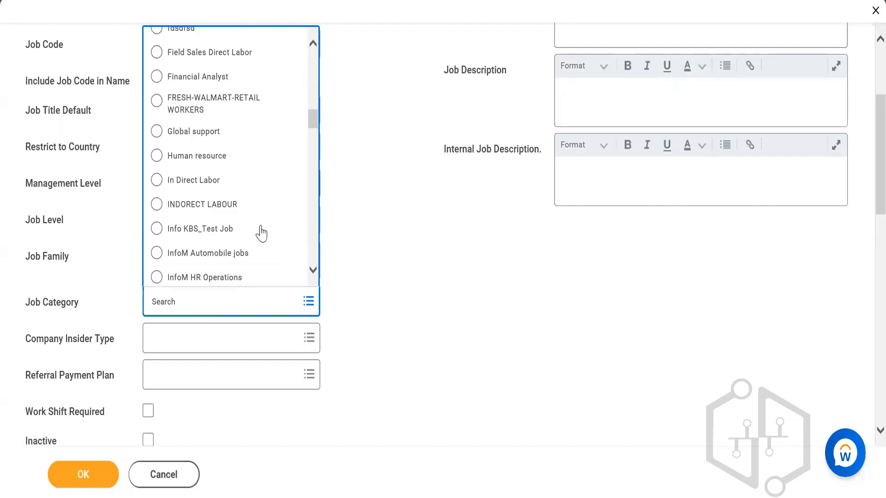
left_click_drag(315, 122, 317, 199)
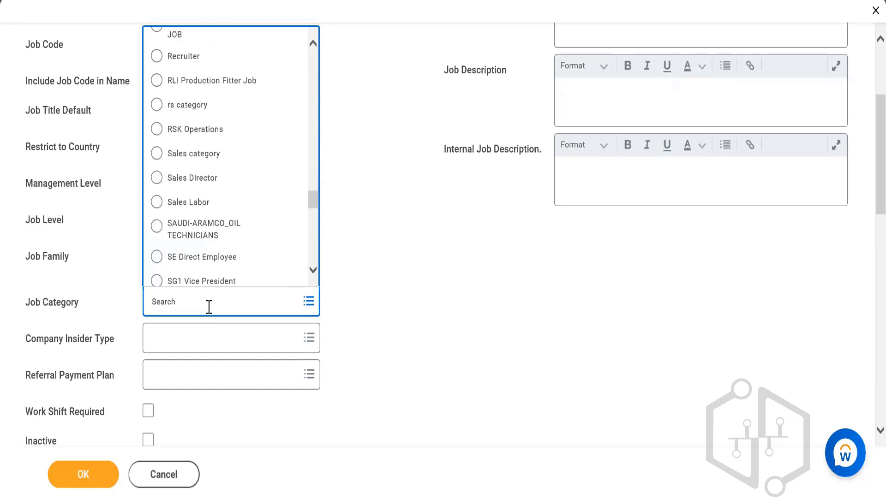
left_click(209, 307)
type("developer")
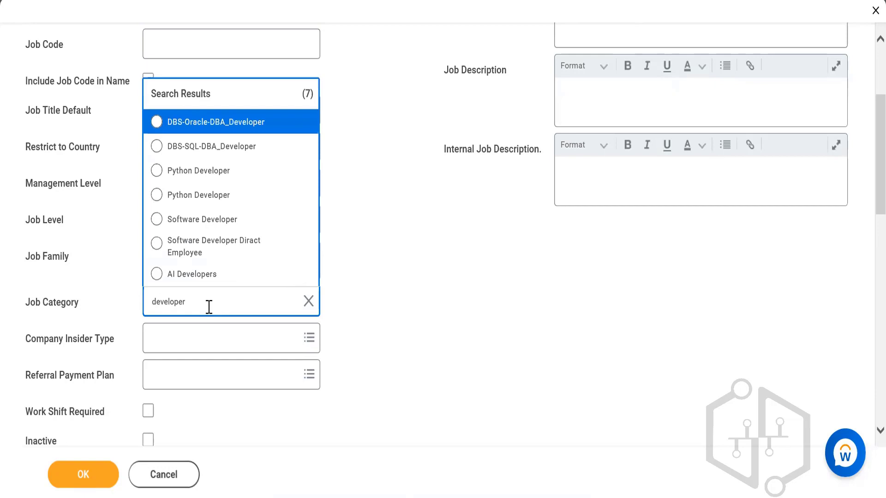
left_click(201, 279)
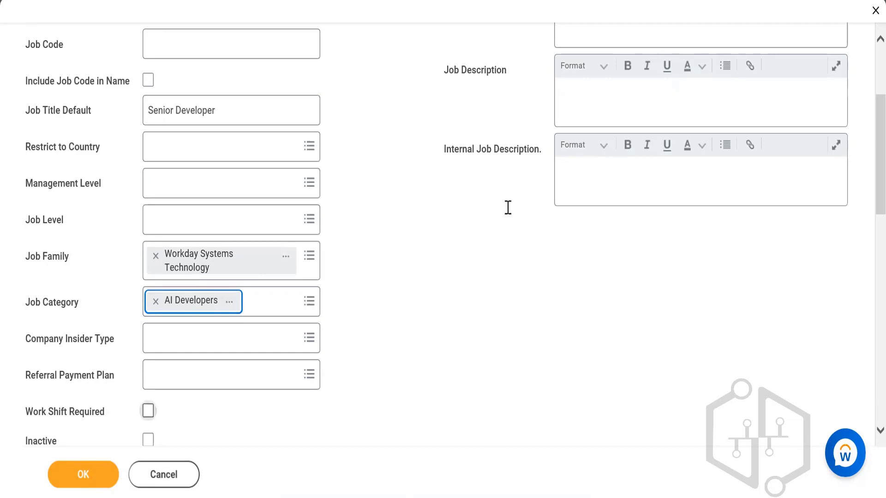
scroll(865, 153, "down", 2)
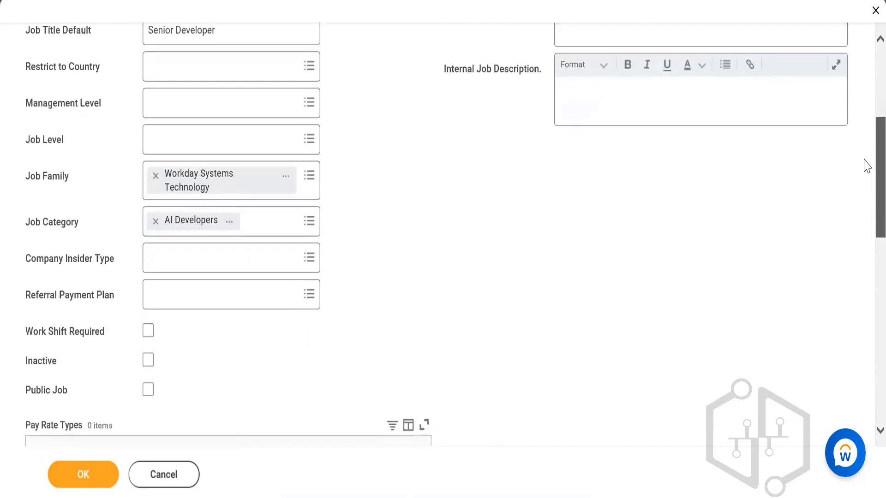
left_click(148, 319)
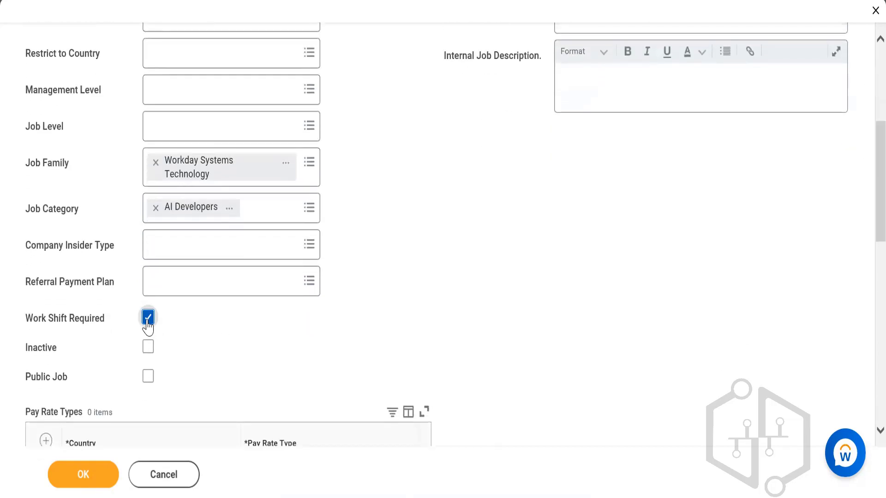
Set the profile's difficulty to fill to Very Difficult and mark it as a critical job
scroll(865, 185, "down", 6)
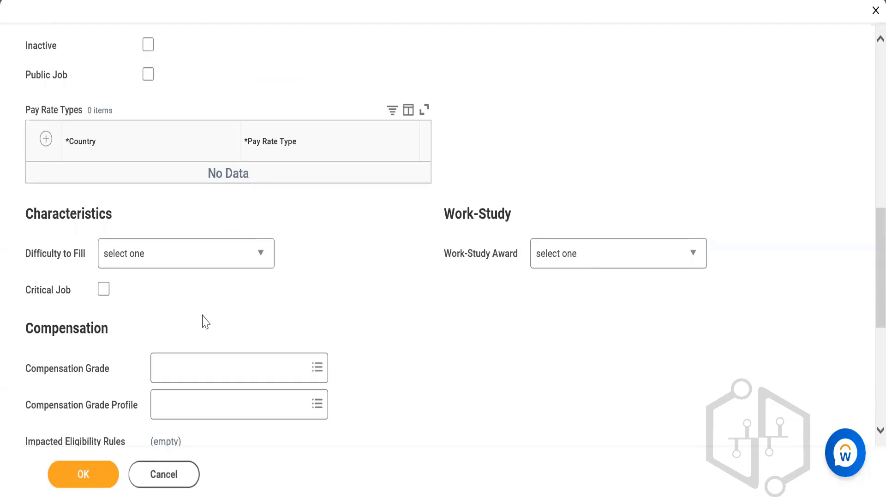
left_click(177, 261)
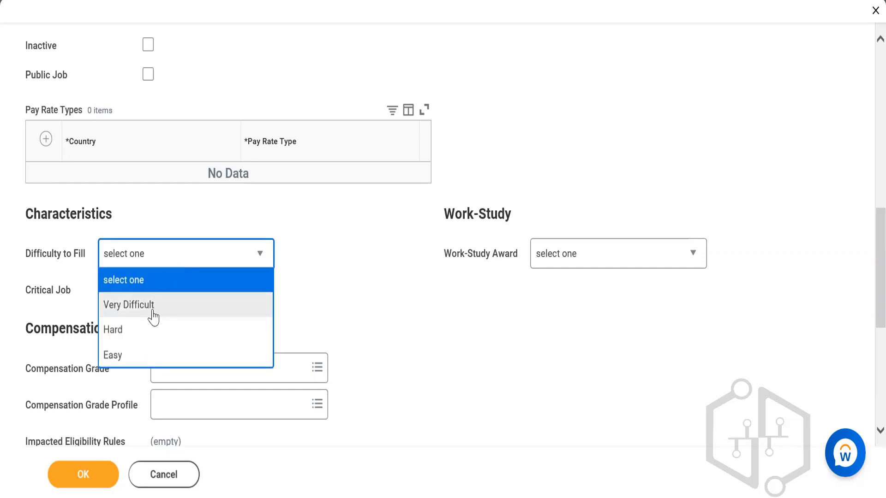
left_click(152, 305)
left_click(103, 292)
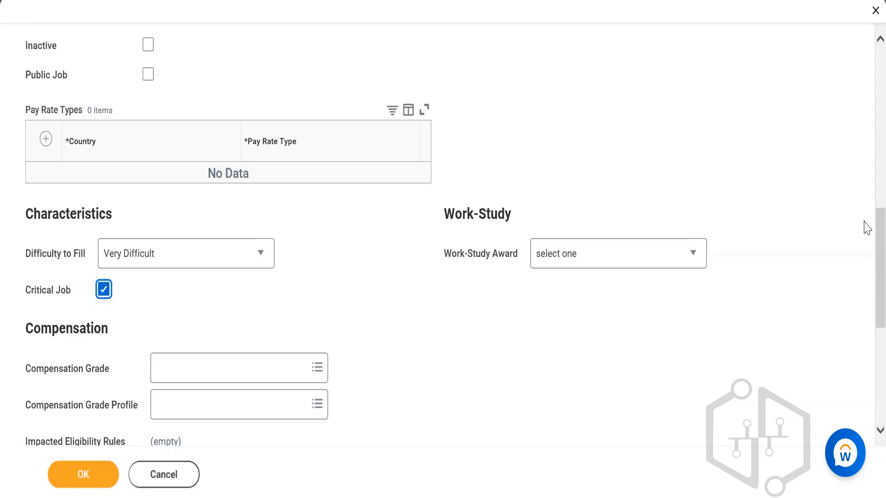
scroll(868, 227, "down", 3)
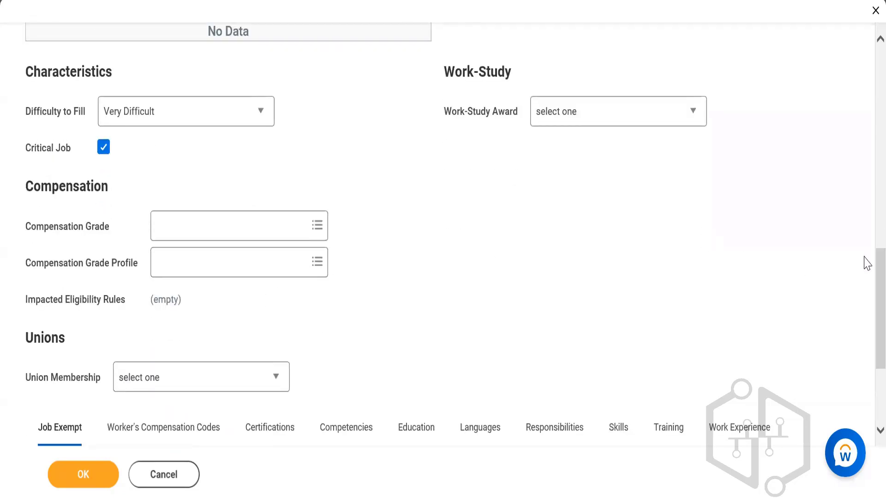
scroll(868, 264, "down", 4)
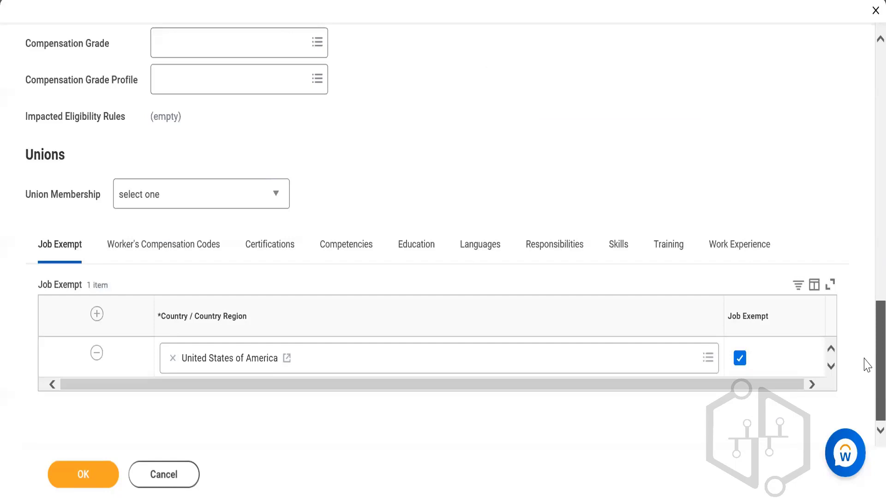
Review the profile's job description and summary fields and save the Workday Senior Developer job profile
scroll(864, 356, "up", 15)
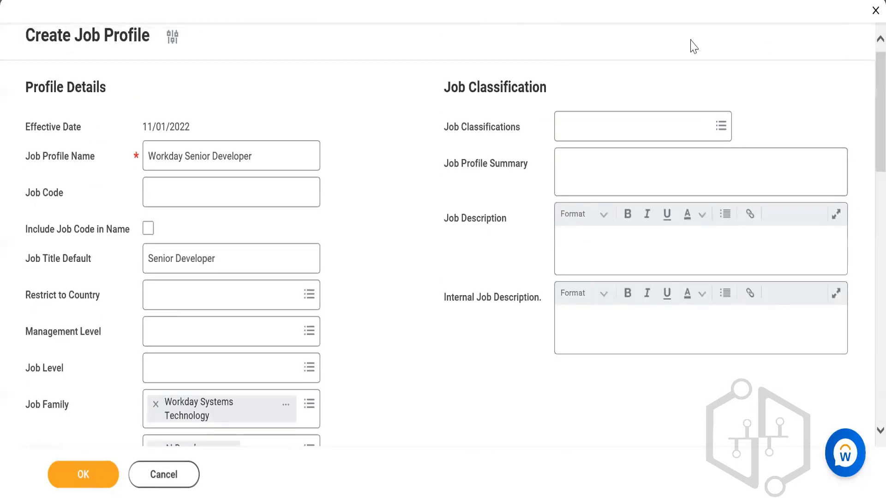
left_click(603, 255)
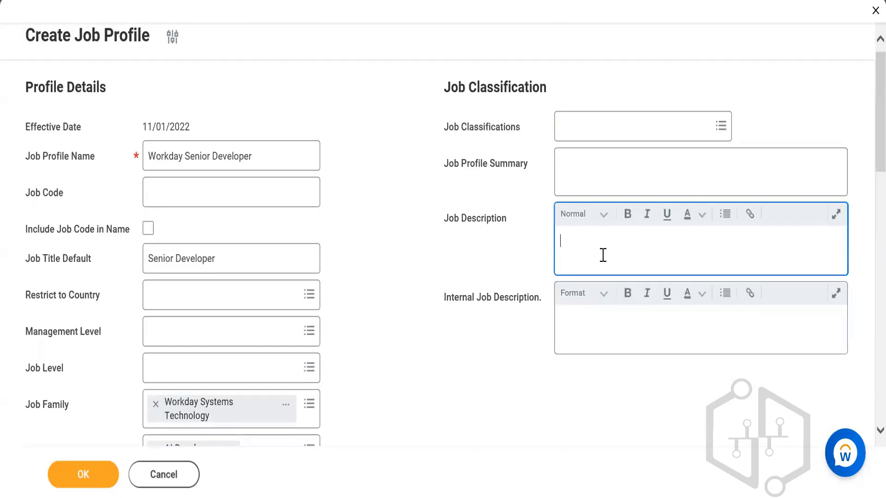
left_click(585, 176)
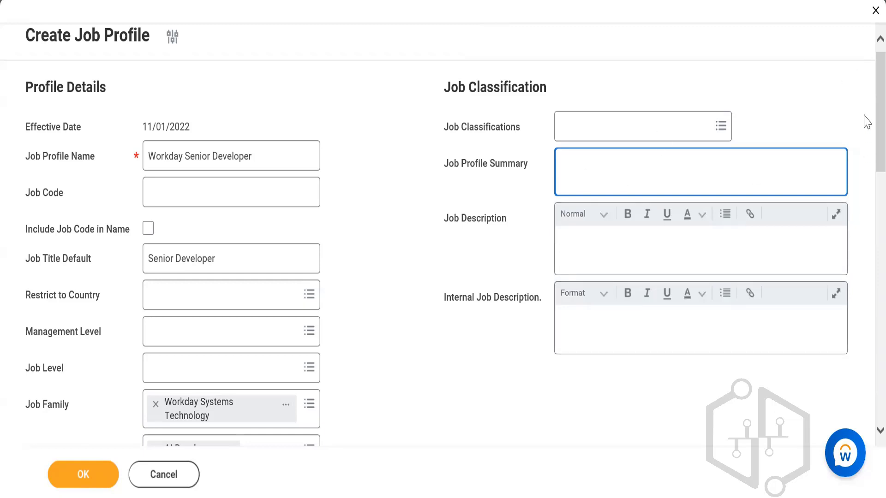
scroll(867, 122, "down", 10)
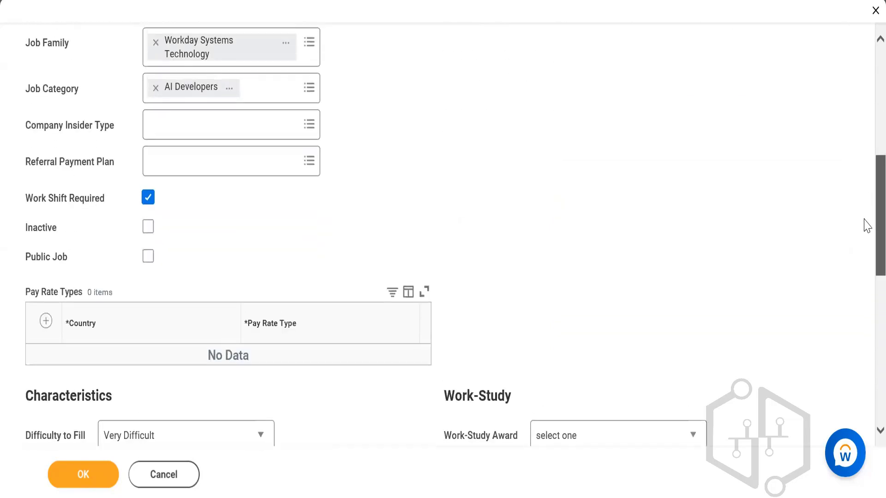
left_click(68, 475)
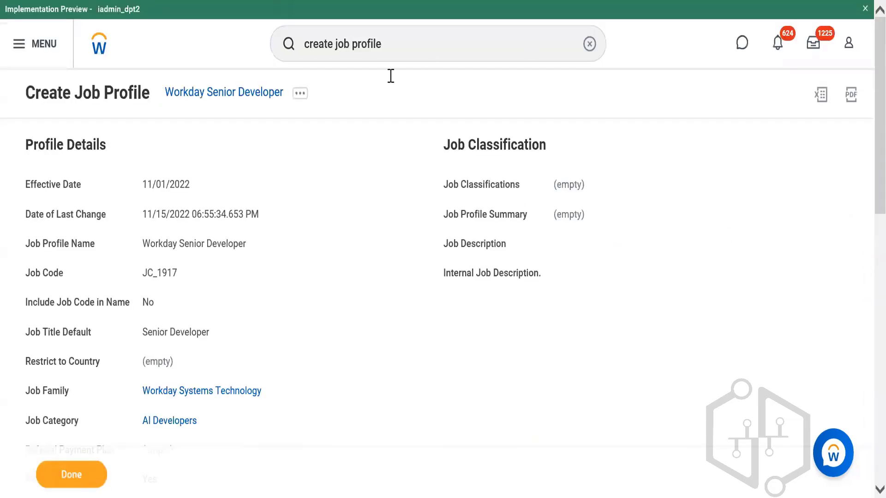
Copy the new job profile's name, add Workday Senior Developer to the Workday Systems Technology family's job profiles, and save the family
right_click(246, 102)
left_click(285, 157)
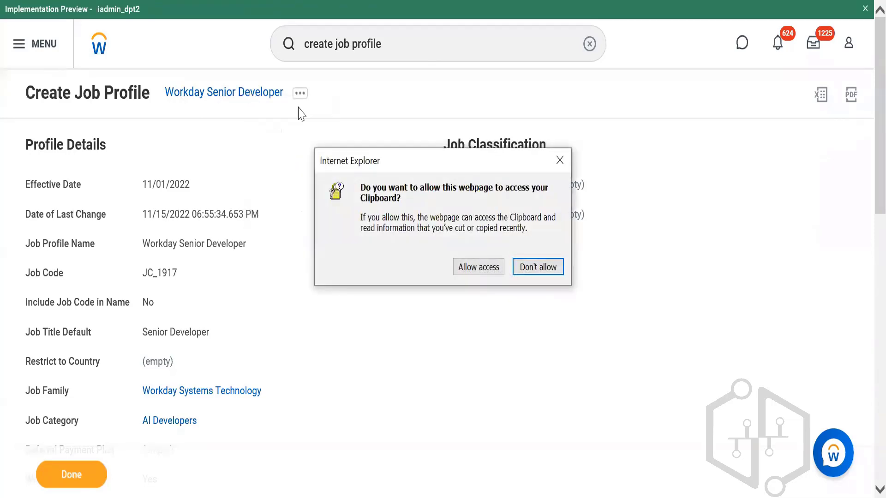
left_click(475, 270)
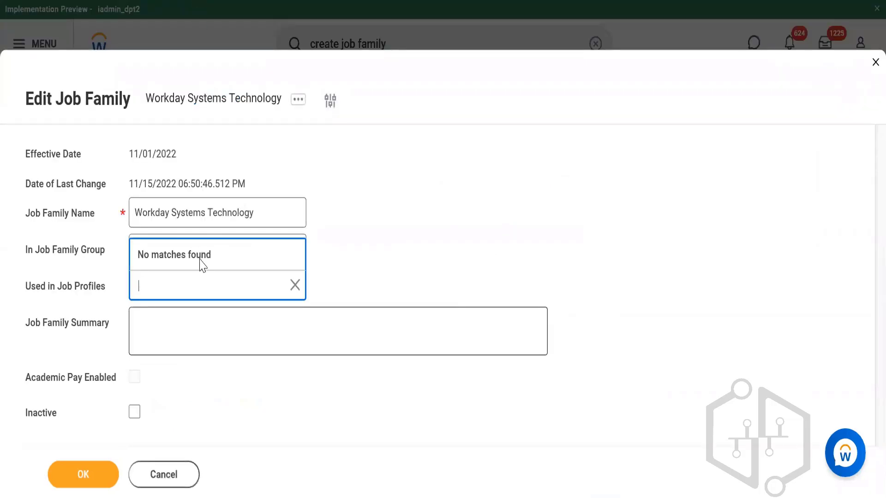
type("Workday Senior Developer")
key("Return")
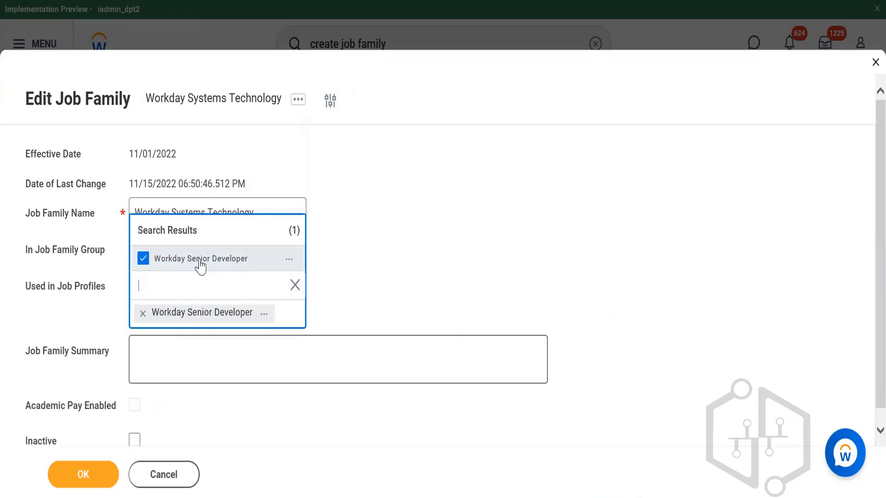
left_click(515, 263)
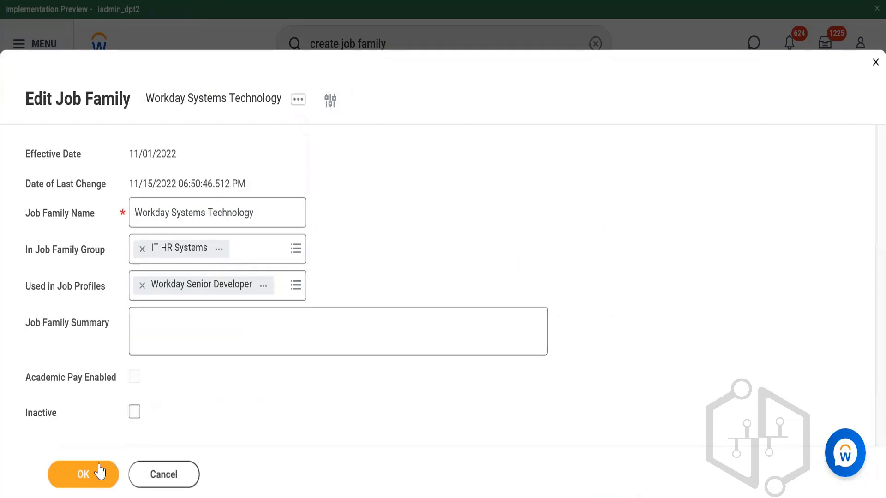
left_click(83, 482)
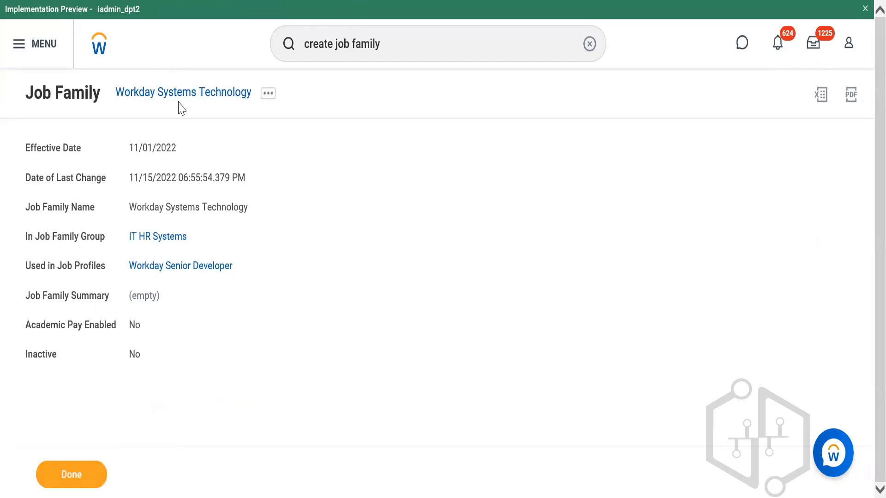
View the IT HR Systems group and its Workday Systems Technology family to check their links, keeping the session active
left_click(159, 243)
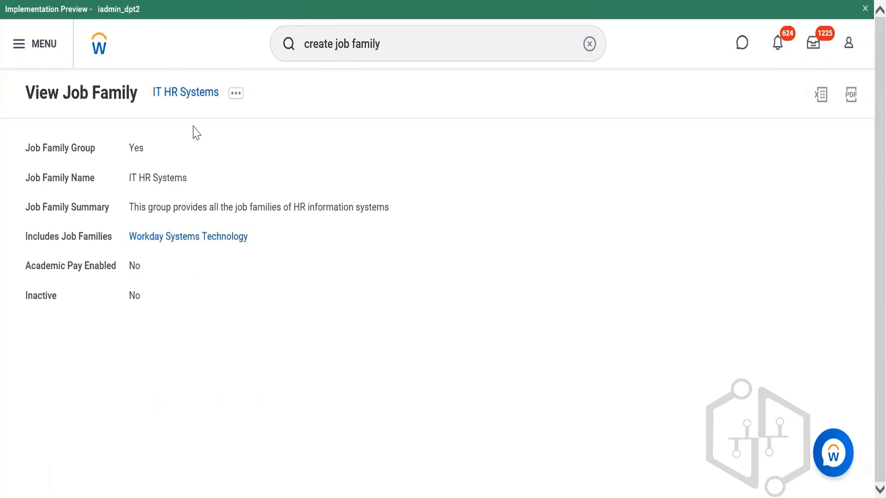
left_click(187, 237)
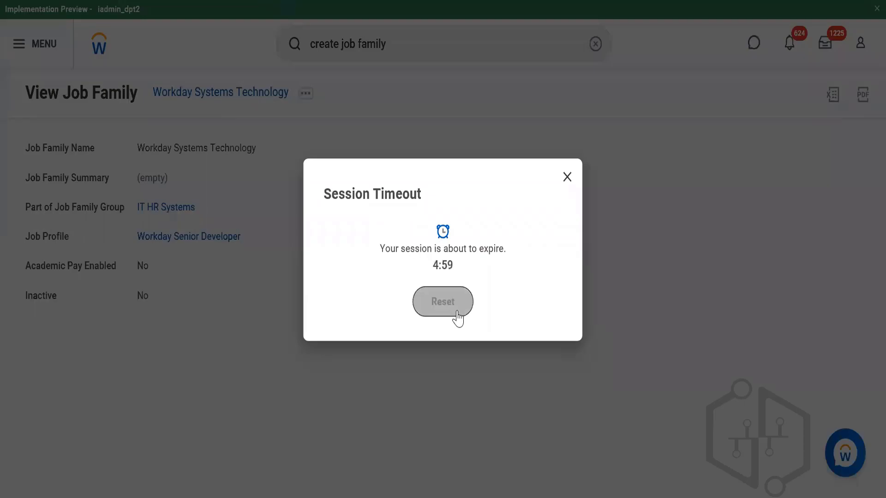
left_click(457, 313)
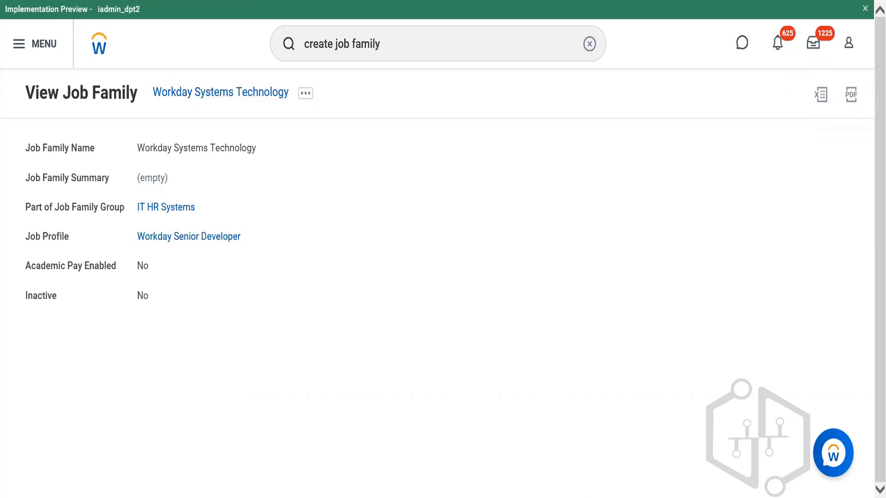
Search for the compensation package tasks and open Edit Compensation Package
mouse_move(598, 496)
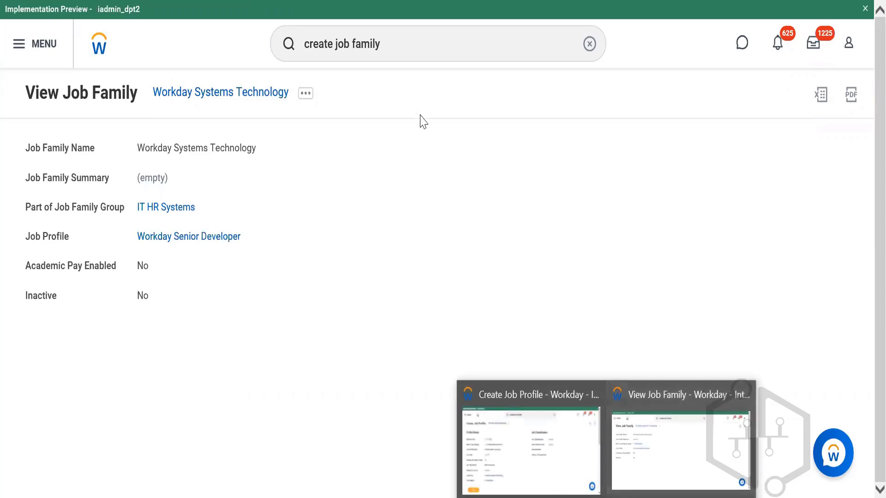
triple_click(406, 51)
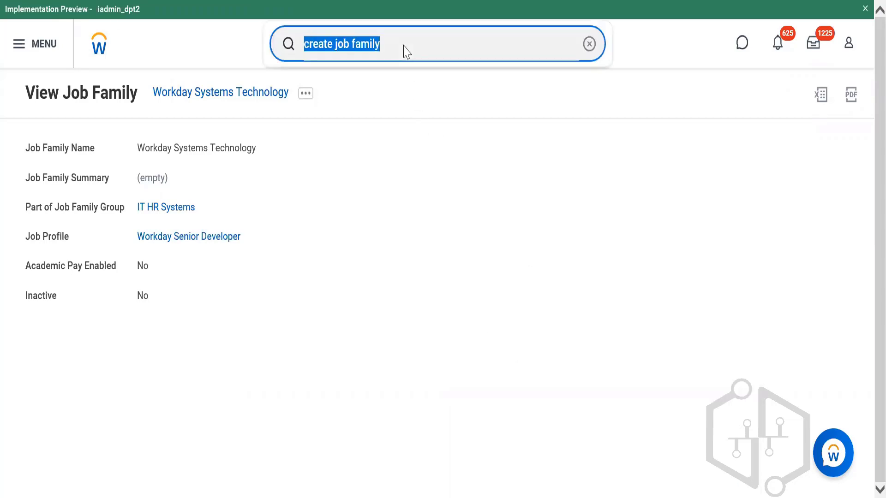
type("view")
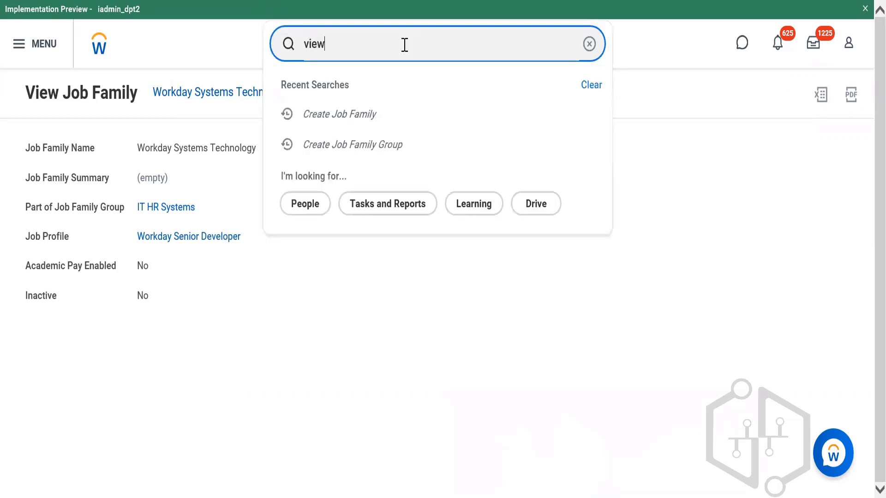
type(" comp pac")
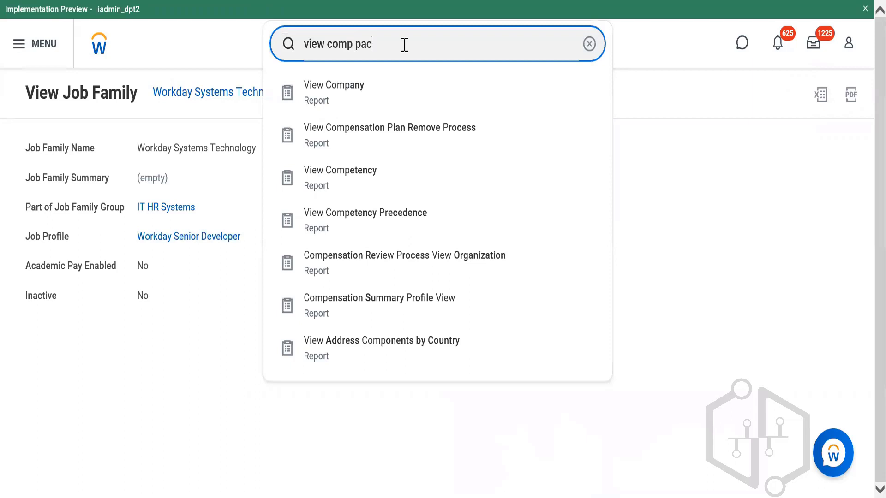
type("k")
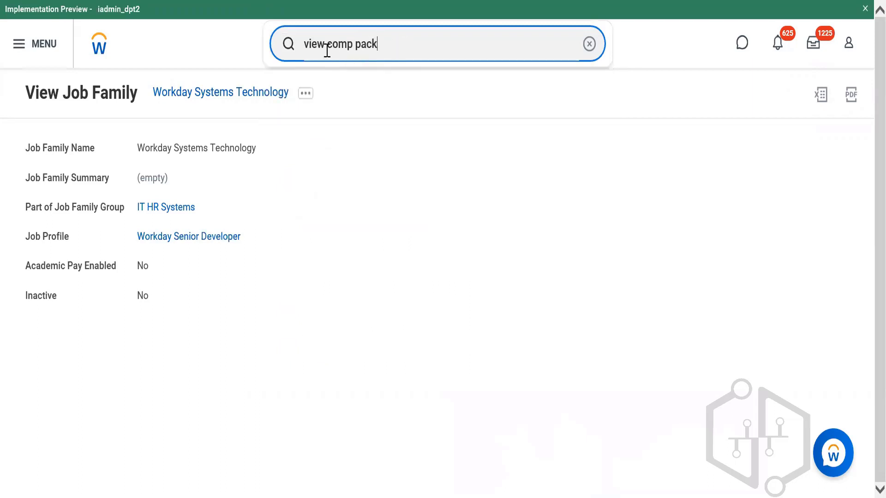
type("a")
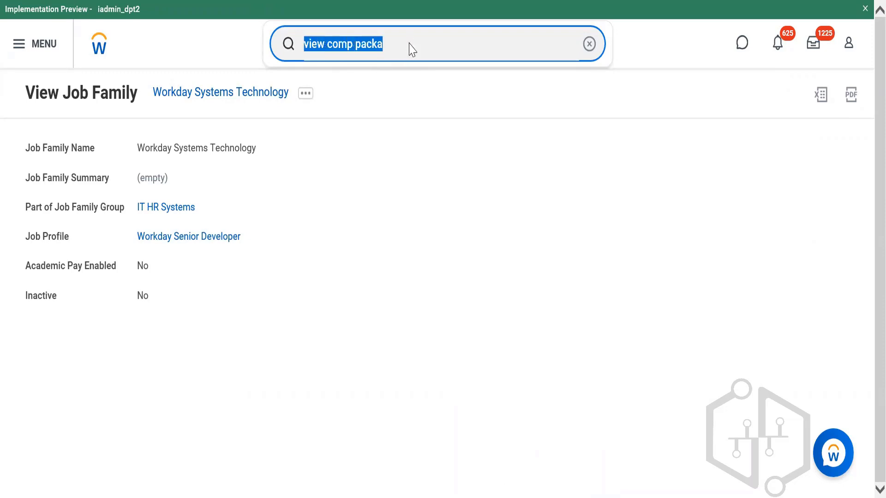
type("edit")
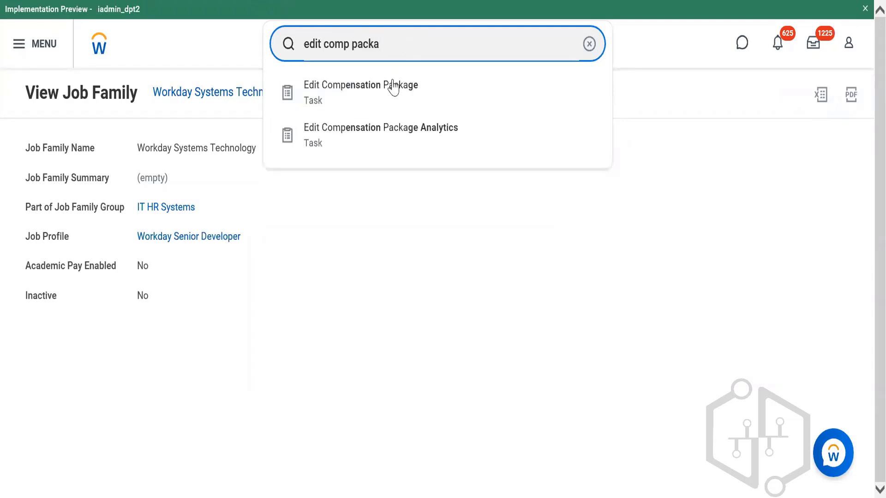
left_click(394, 87)
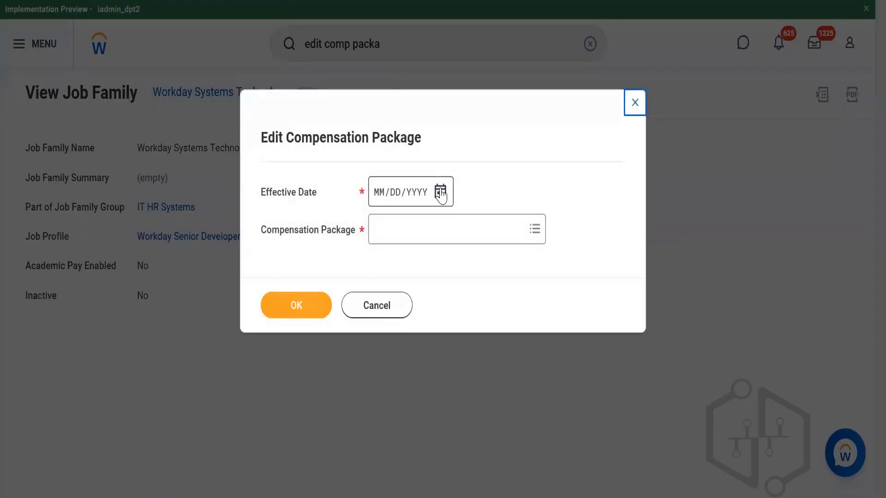
Open Workday Compensation Package for editing with the effective date 11/01/2022
left_click(440, 192)
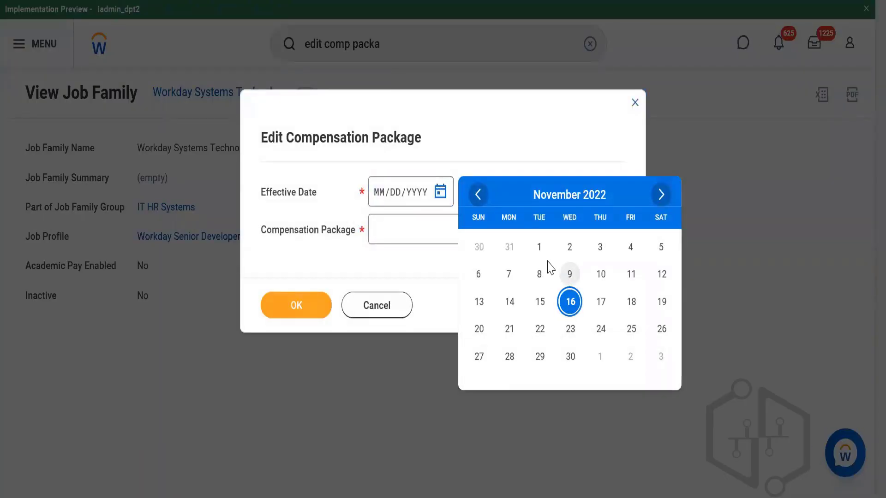
left_click(540, 247)
left_click(401, 242)
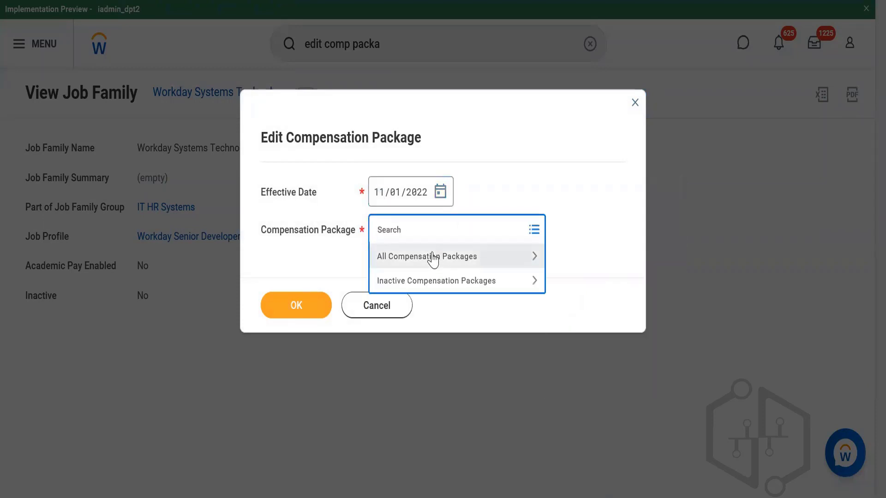
left_click(432, 256)
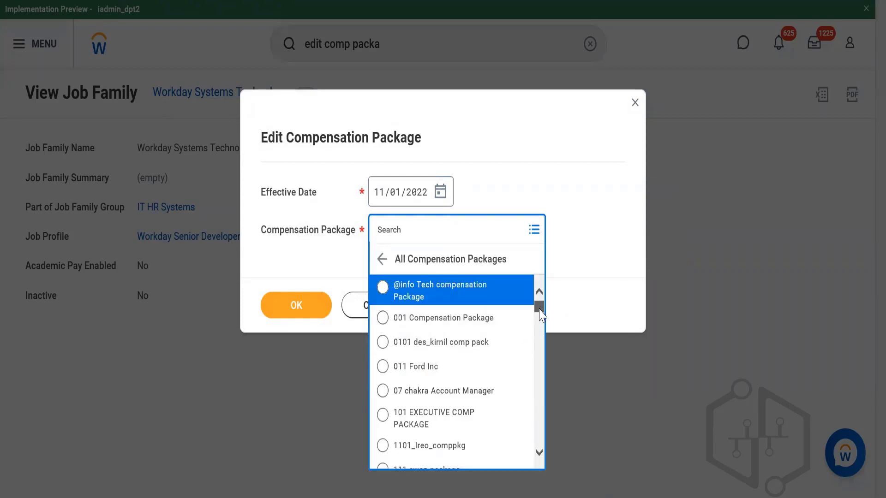
left_click_drag(541, 315, 543, 319)
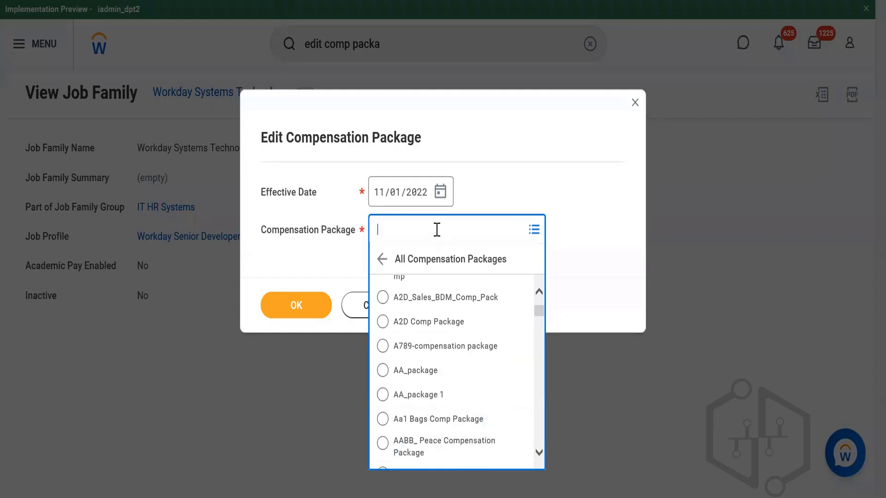
type("workday comp")
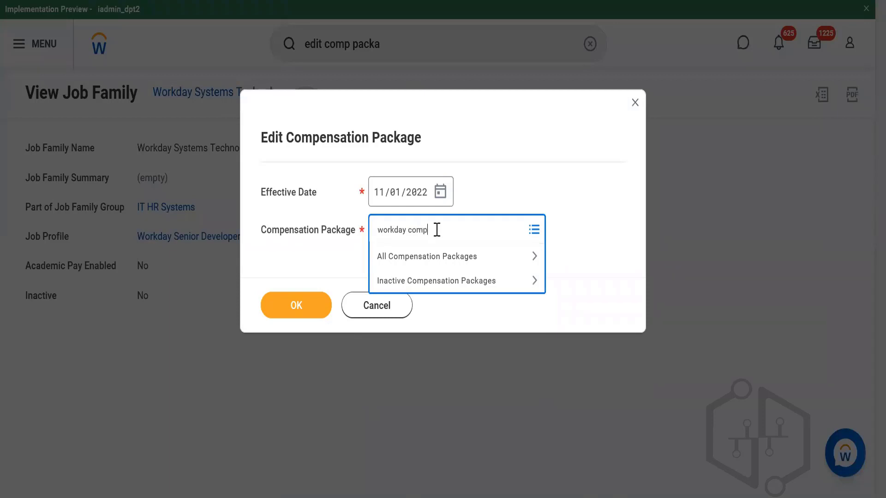
key("Return")
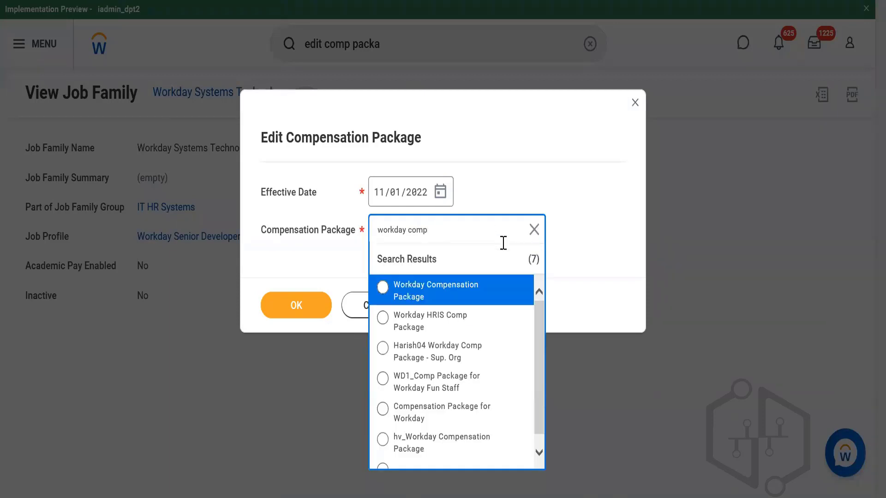
left_click(444, 297)
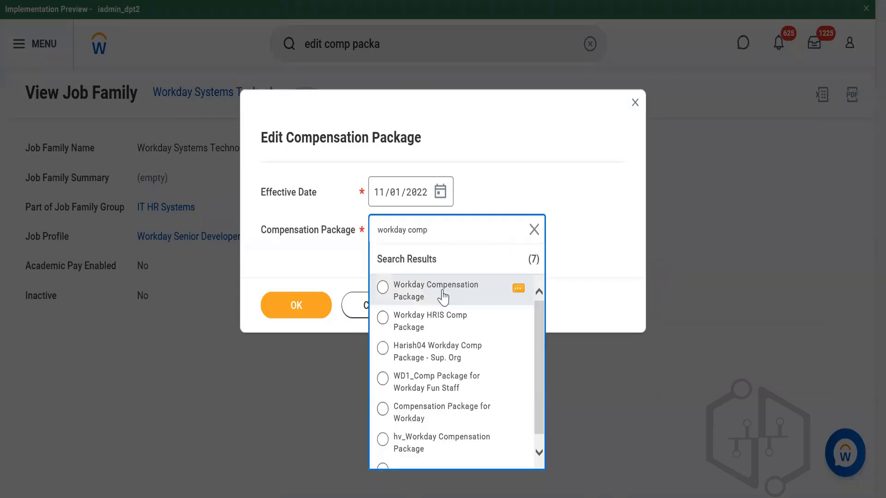
left_click(308, 317)
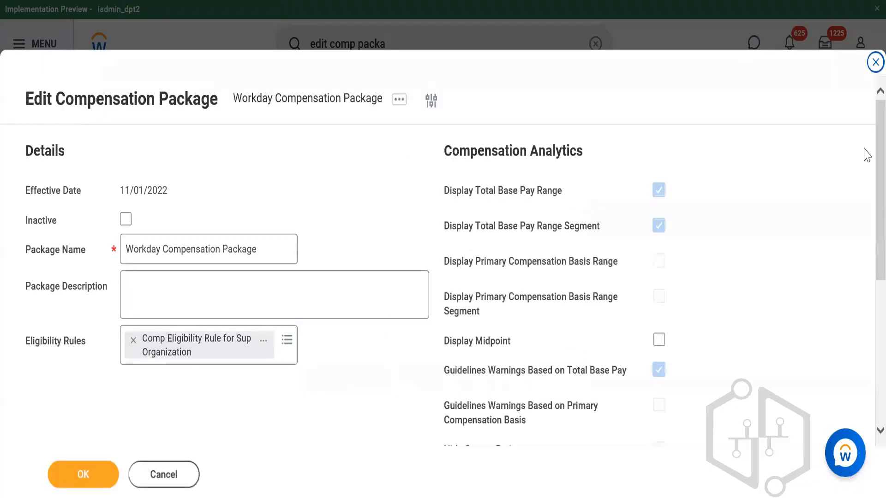
Open the package's eligibility rule, Comp Eligibility Rule for Sup Organization, on its own page for editing
scroll(866, 198, "down", 6)
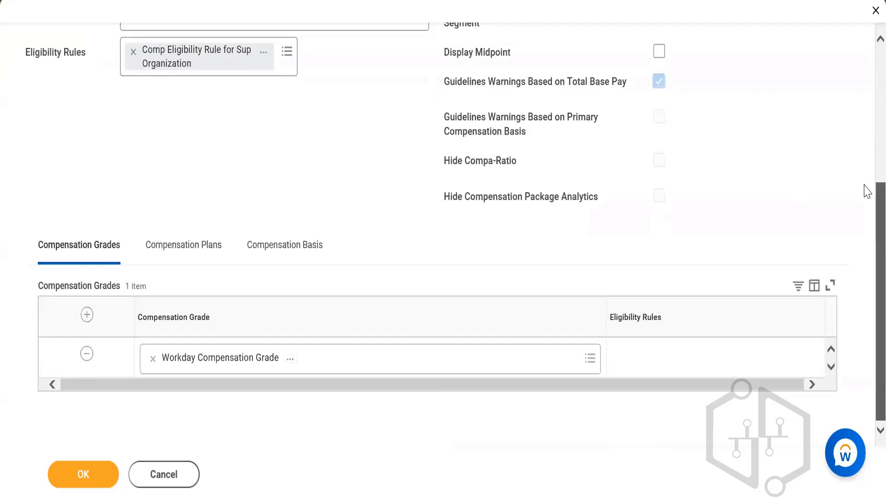
scroll(865, 190, "up", 2)
left_click(264, 134)
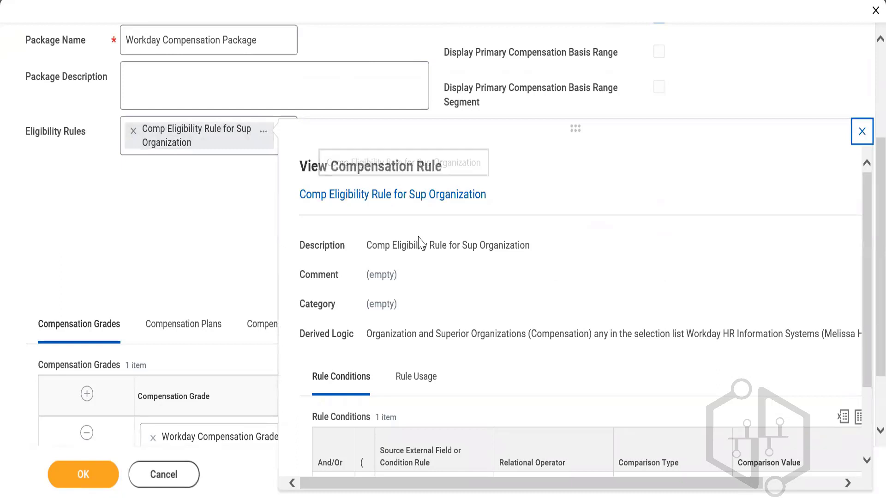
right_click(407, 197)
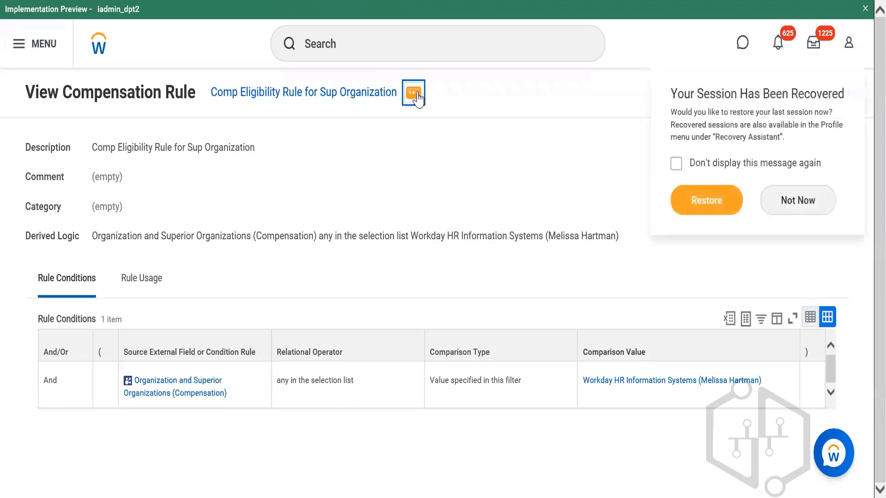
left_click(414, 94)
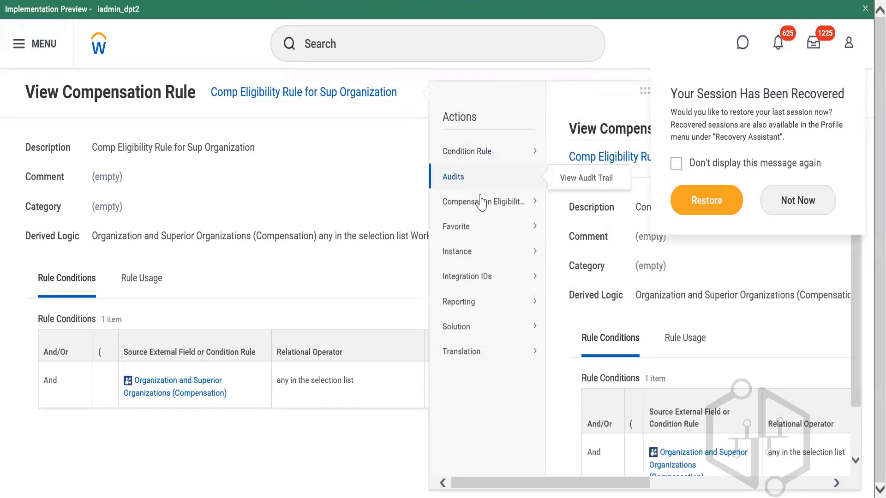
mouse_move(482, 202)
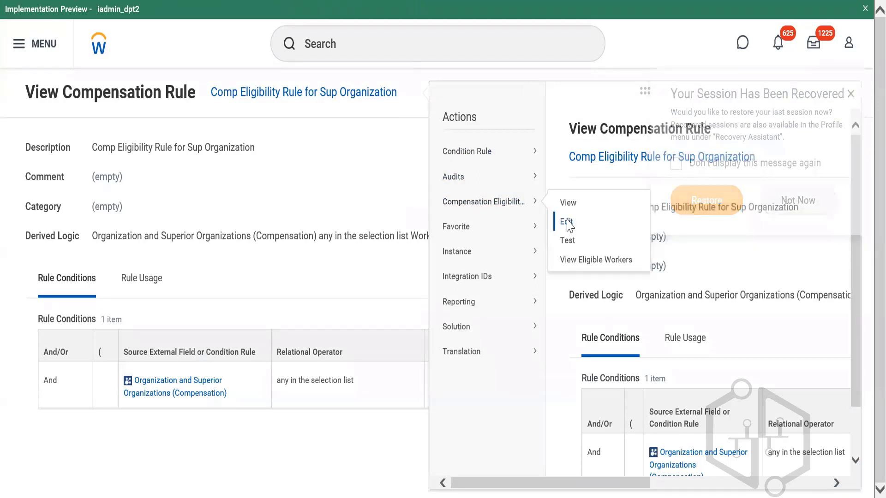
left_click(567, 223)
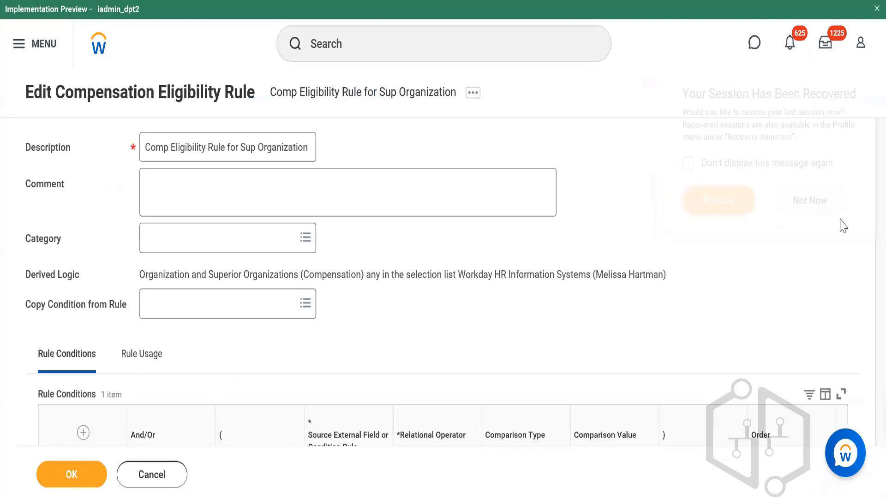
Clear the relational operator in the rule condition and reselect "any in the selection list"
scroll(864, 204, "down", 3)
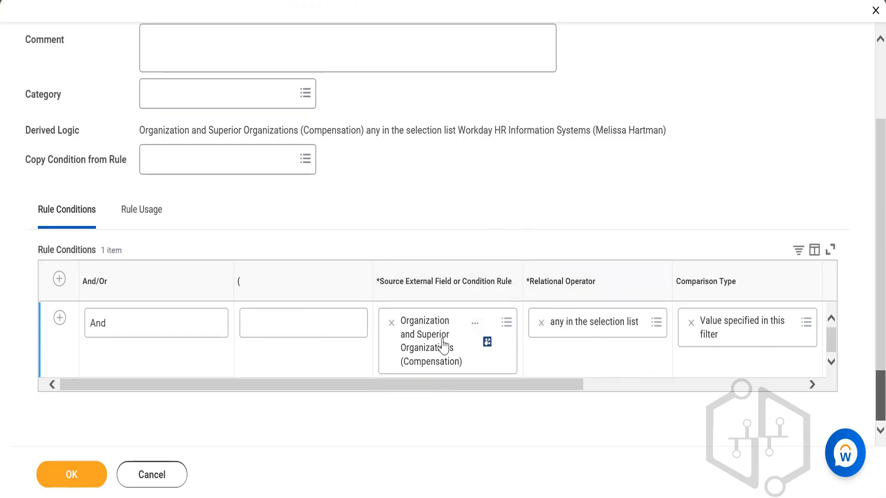
left_click(775, 388)
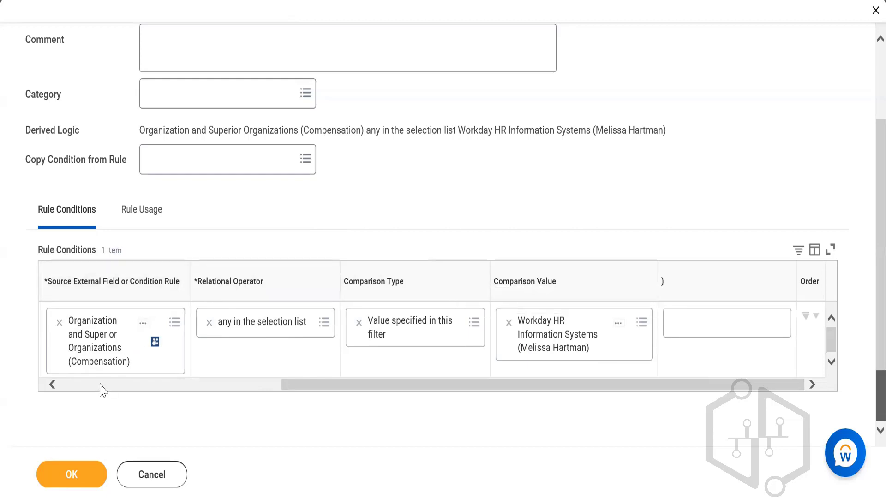
left_click(208, 322)
left_click(207, 322)
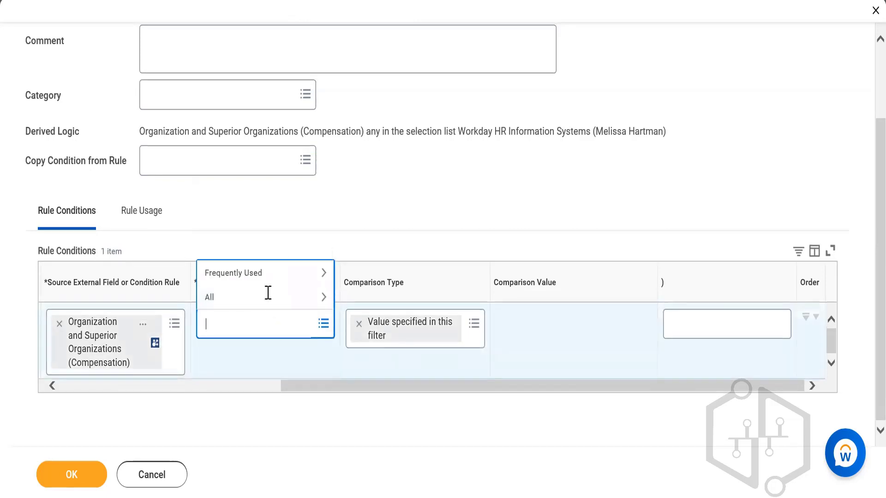
left_click(266, 283)
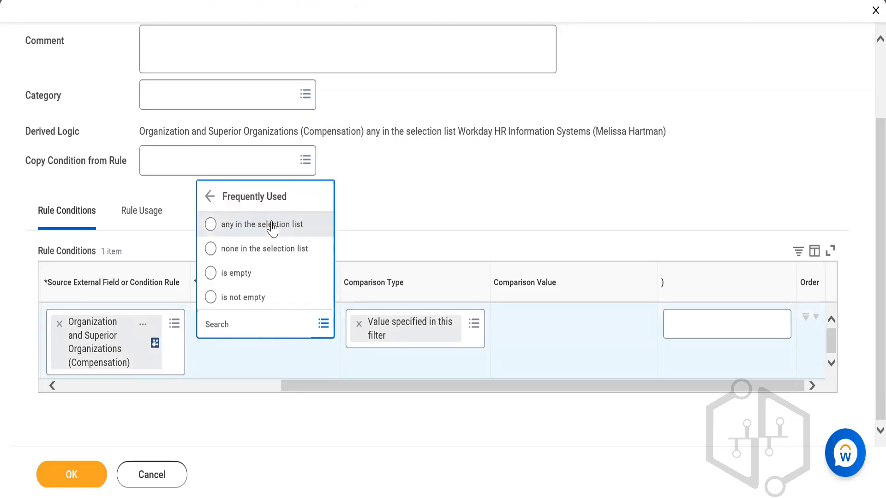
left_click(272, 228)
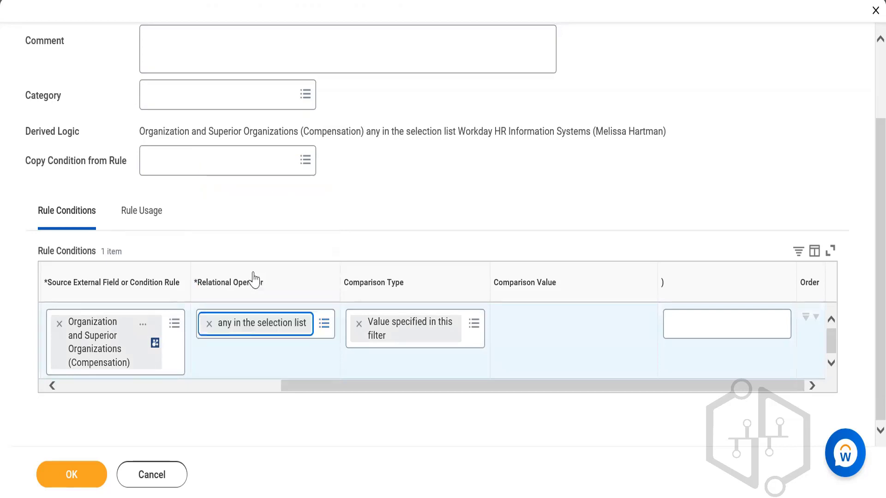
Set the rule condition's relational operator to "none in the selection list"
left_click(207, 325)
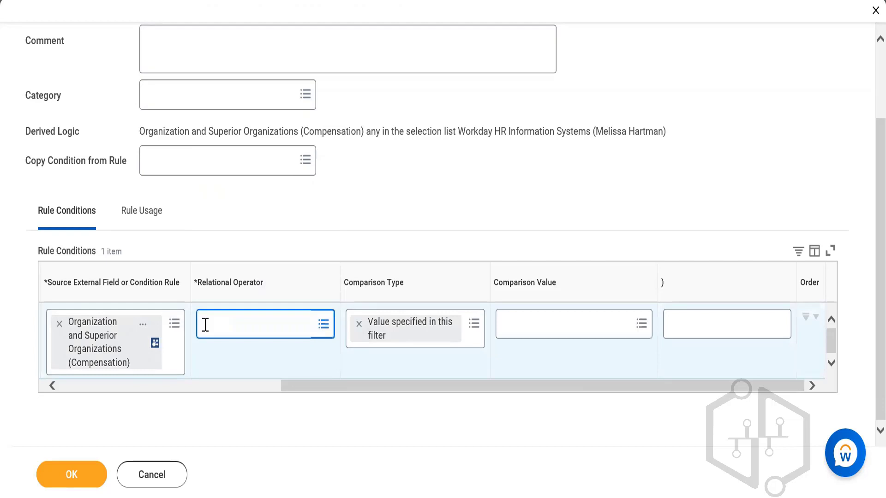
left_click(231, 322)
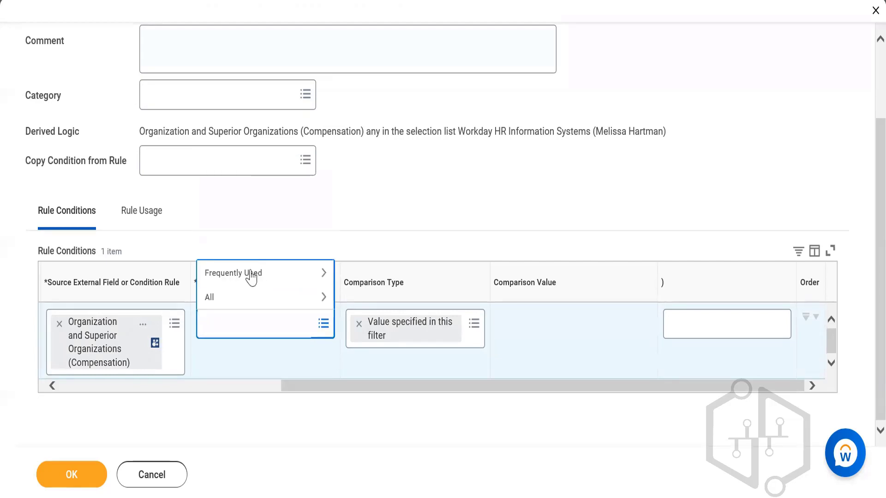
left_click(251, 276)
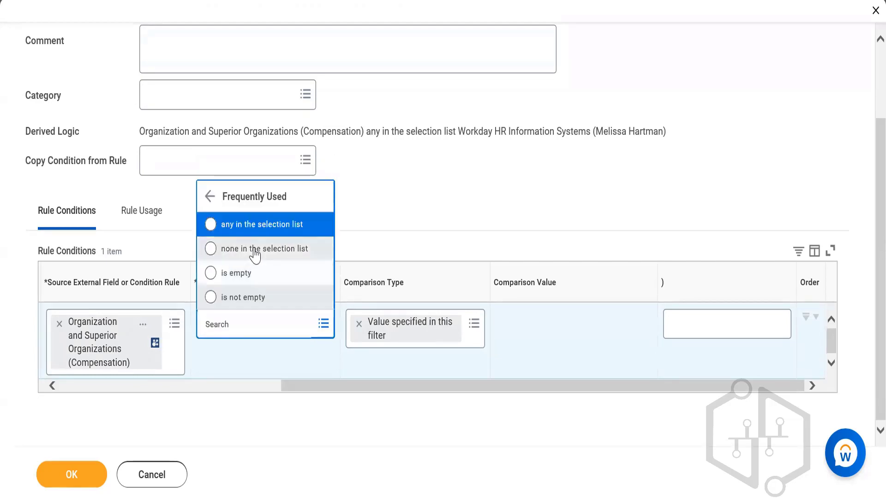
left_click(257, 250)
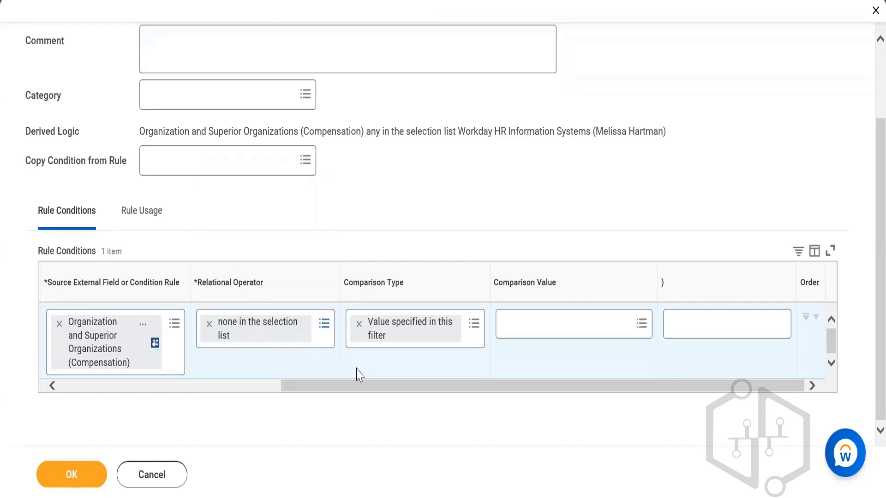
Search the organizations by the manager's first name and set the Workday HRIS organization as the condition's comparison value
left_click(537, 321)
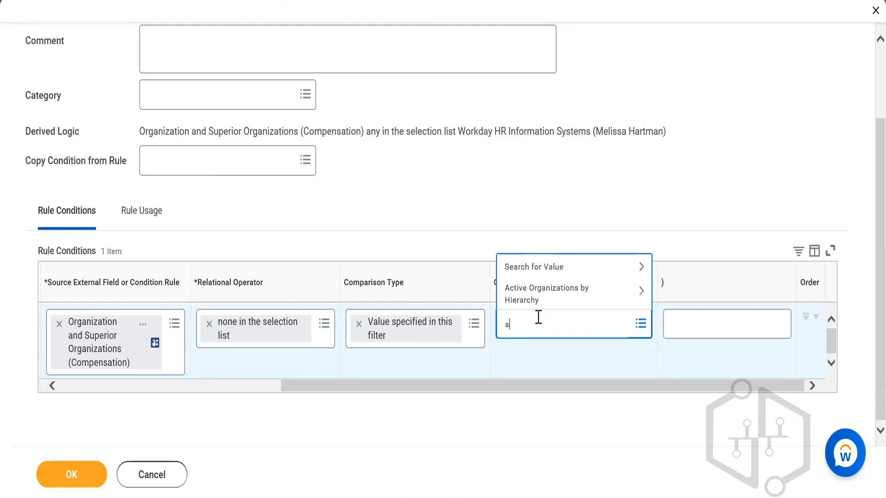
key("Return")
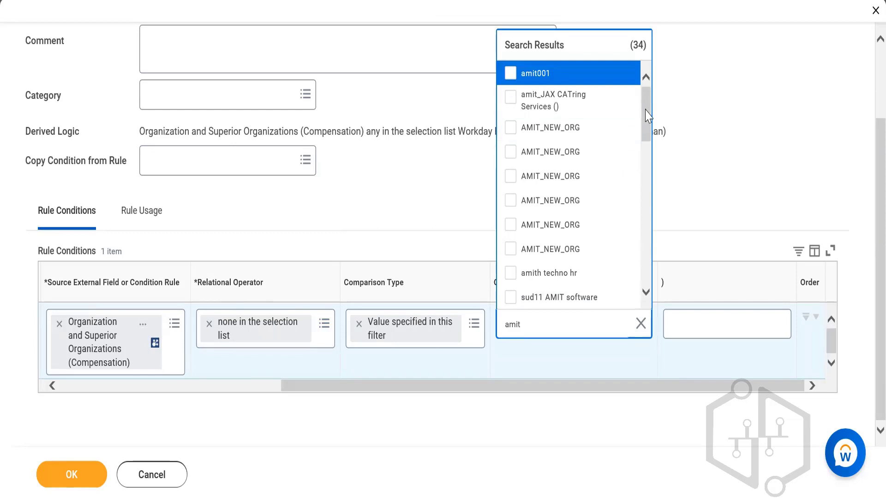
left_click_drag(648, 116, 629, 103)
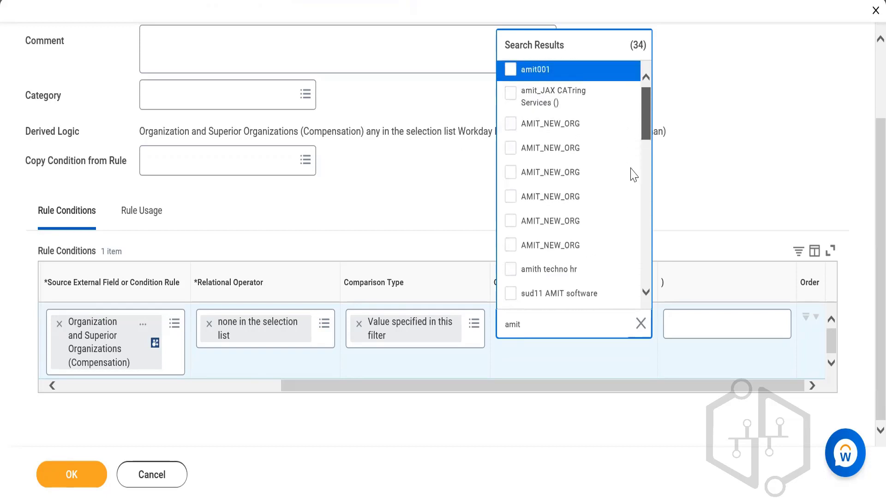
scroll(631, 207, "down", 10)
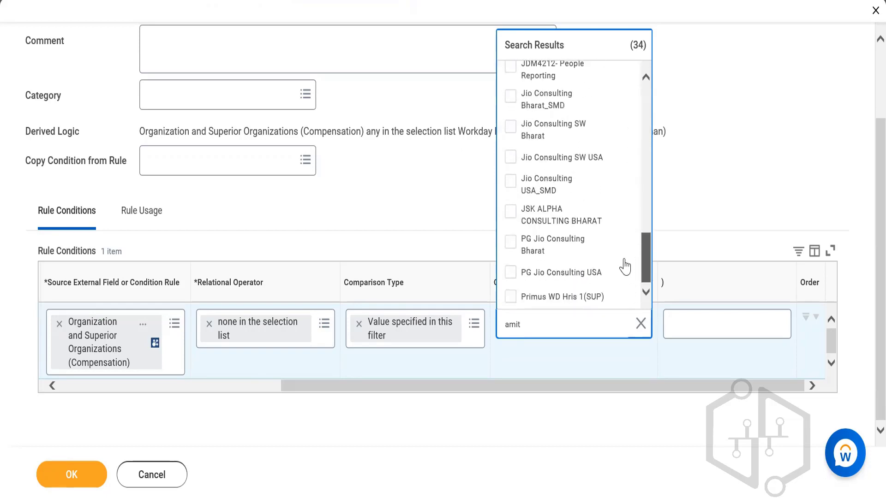
scroll(624, 259, "up", 1)
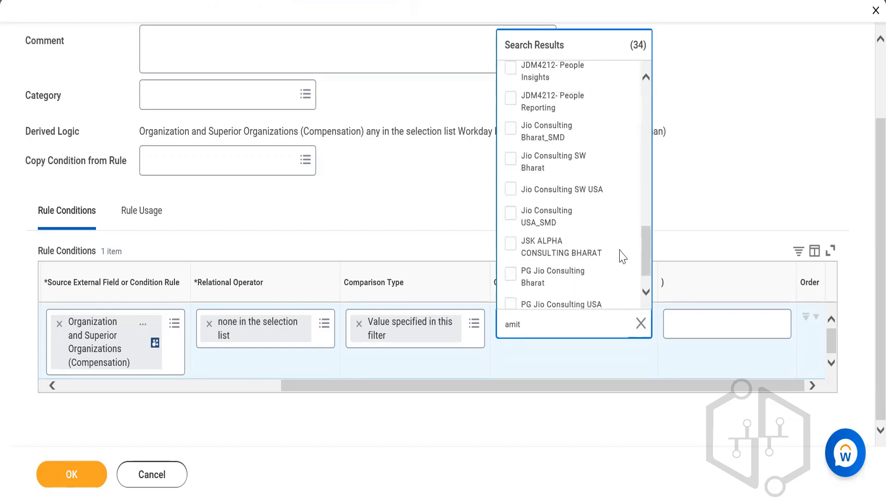
double_click(538, 327)
type("Am")
key("Return")
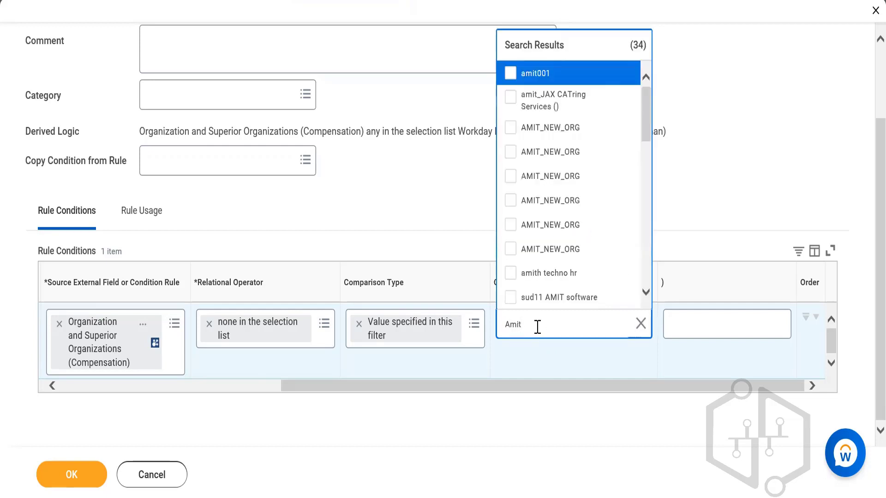
scroll(648, 131, "down", 4)
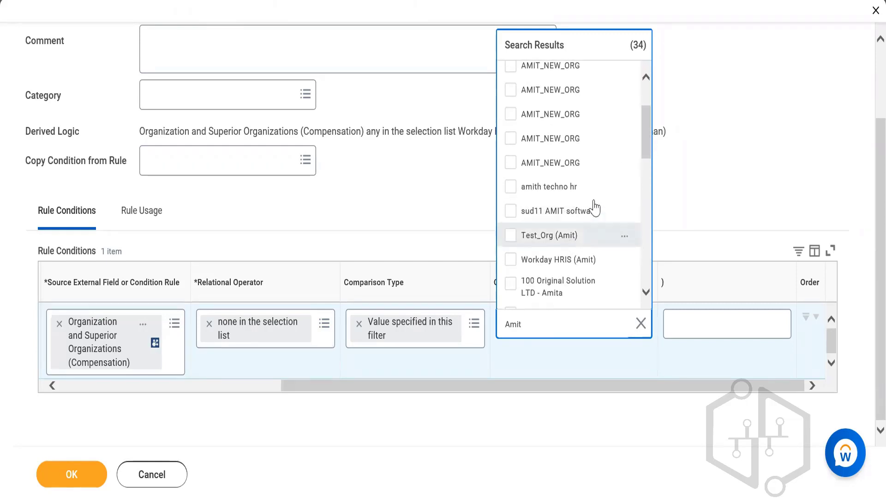
mouse_move(643, 138)
left_mouse_down()
mouse_move(644, 123)
mouse_move(646, 144)
left_mouse_up()
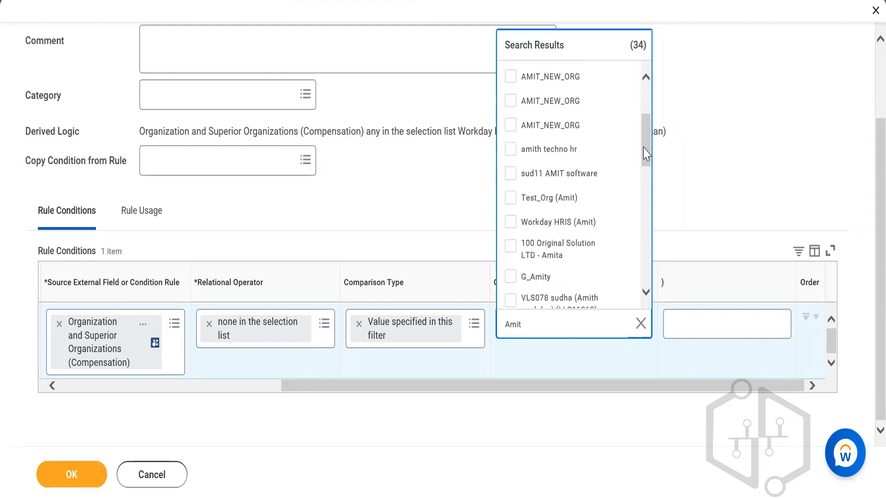
left_click(589, 223)
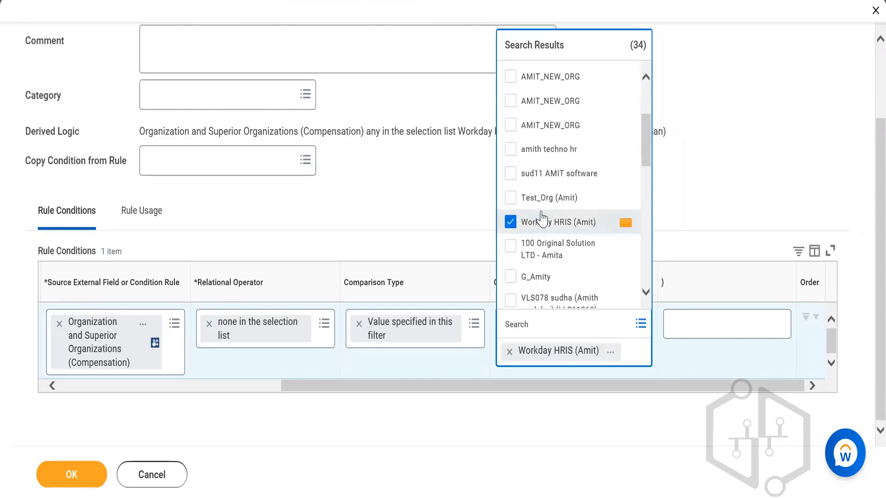
left_click(441, 221)
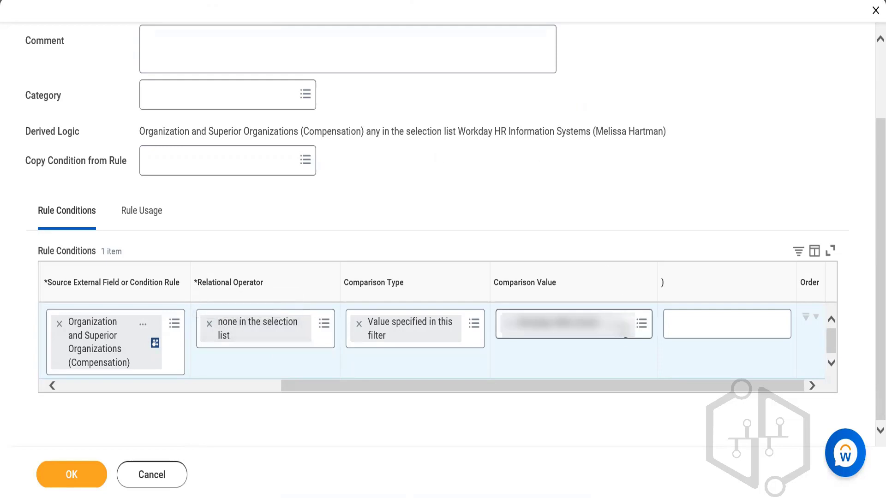
left_click(603, 336)
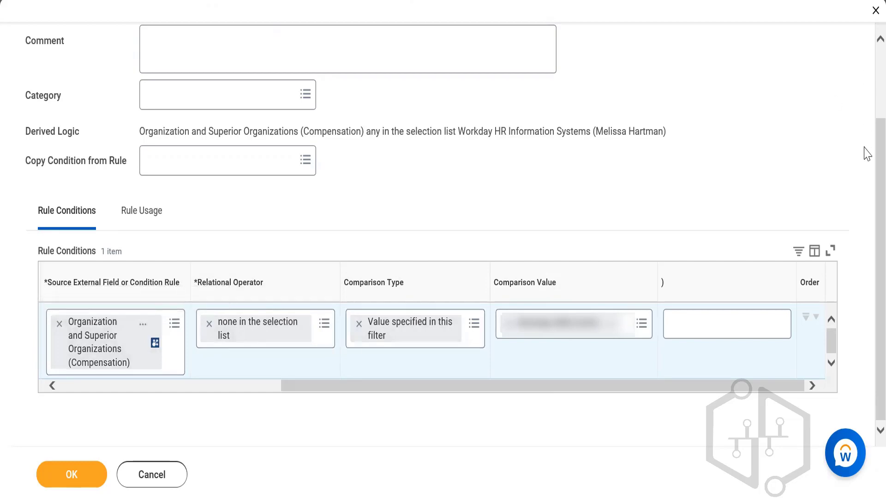
scroll(866, 136, "up", 3)
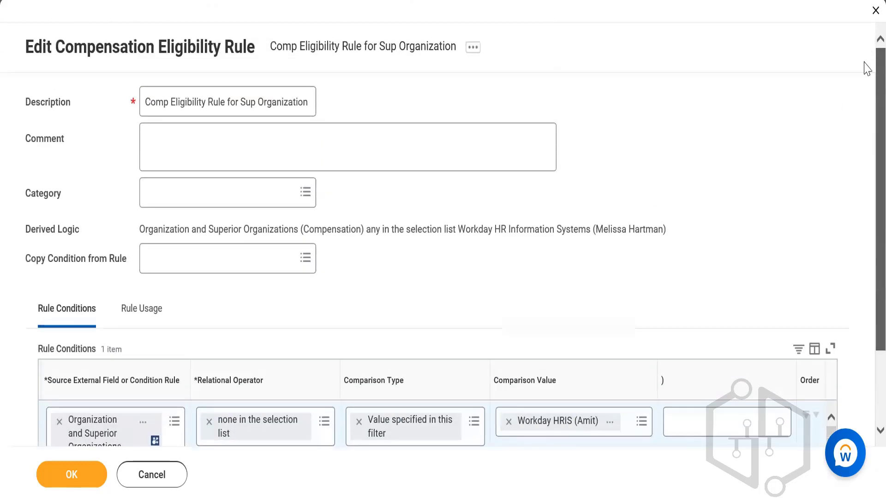
scroll(866, 92, "down", 1)
scroll(865, 143, "down", 1)
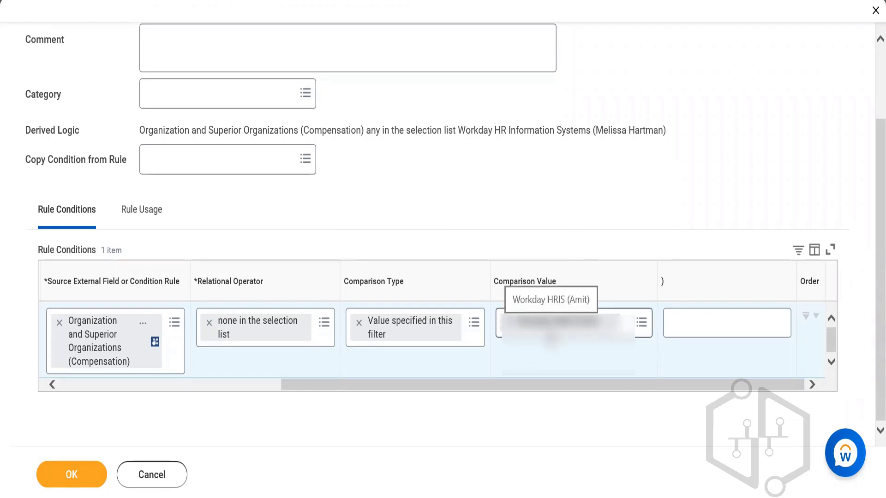
scroll(867, 185, "up", 2)
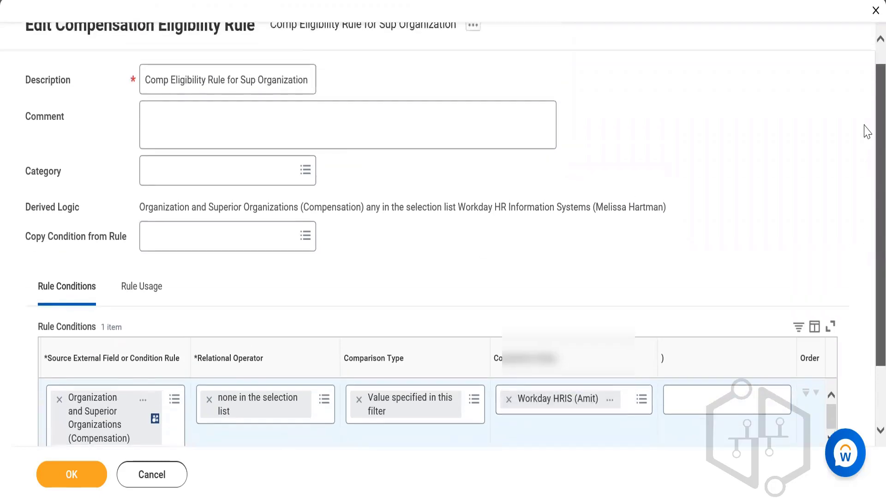
scroll(866, 179, "down", 2)
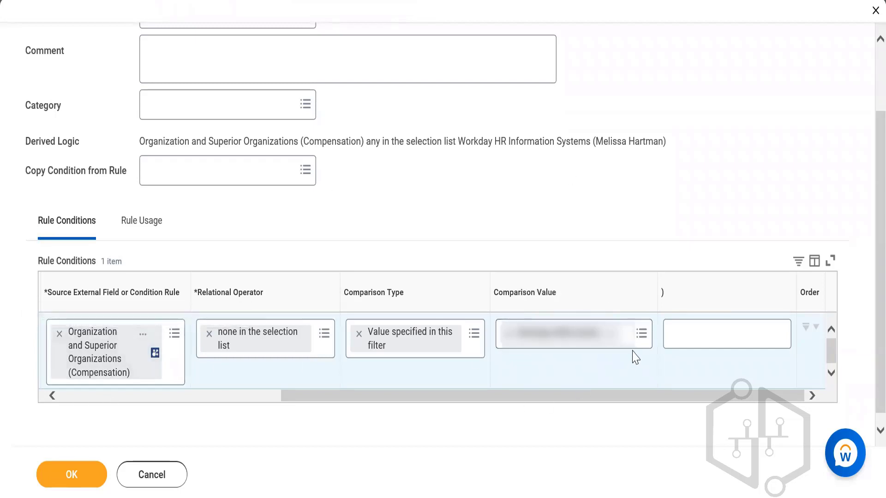
Replace the condition's source external field with Worker (Compensation), searching for "employee" and "worker"
left_click(59, 334)
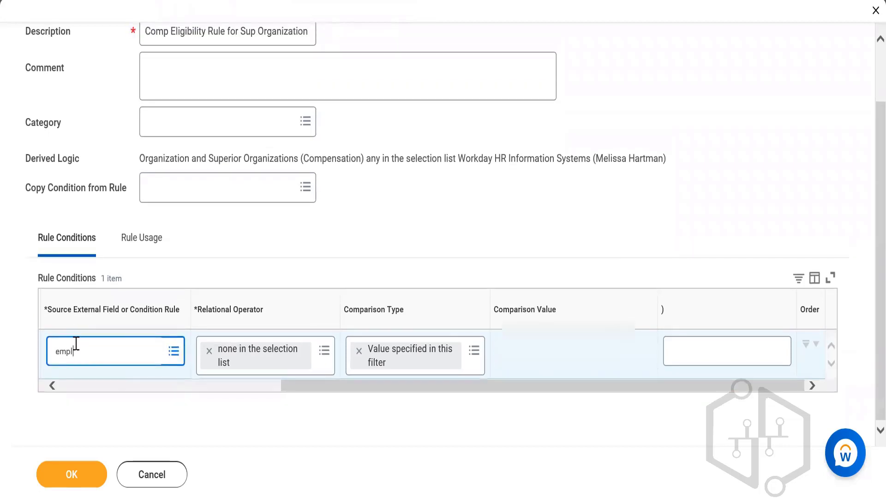
type("employee")
key("Return")
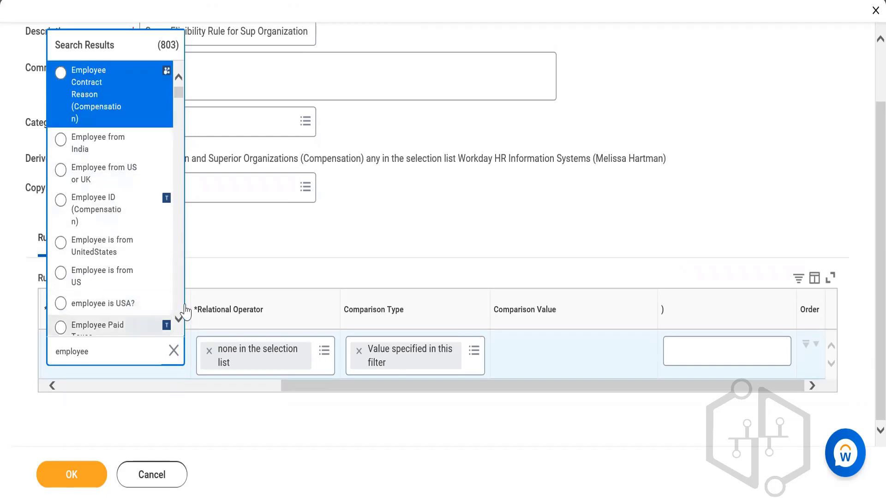
left_click(125, 346)
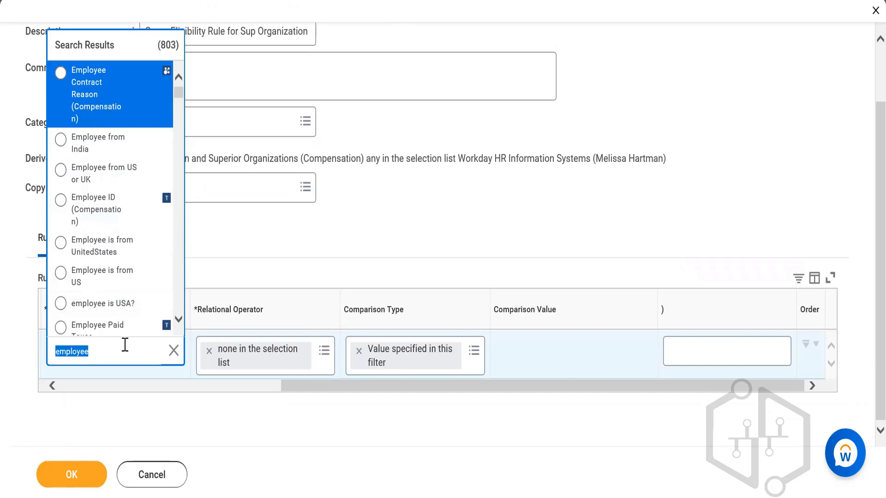
type("worker")
key("Return")
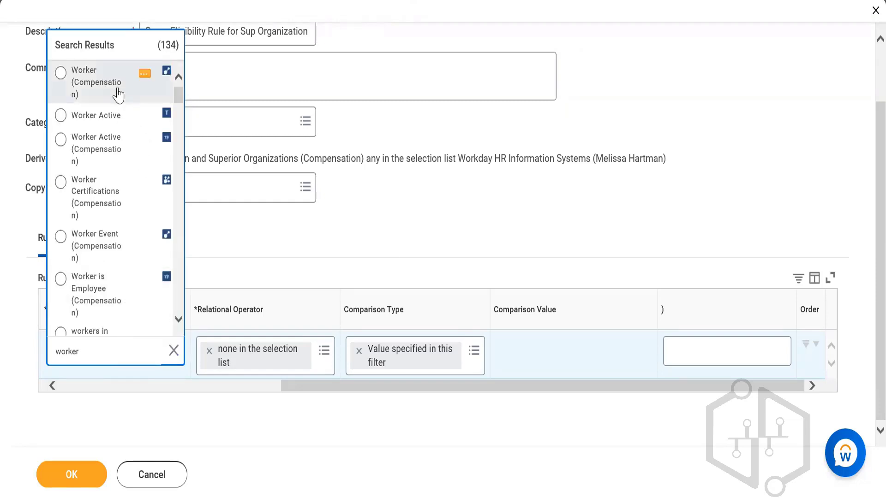
left_click(116, 90)
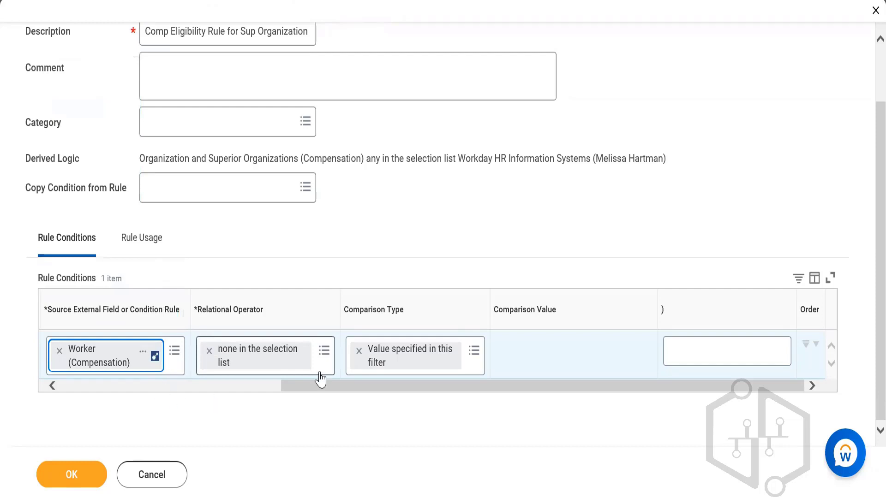
Set the Worker (Compensation) condition's relational operator to "in the selection list"
left_click(210, 351)
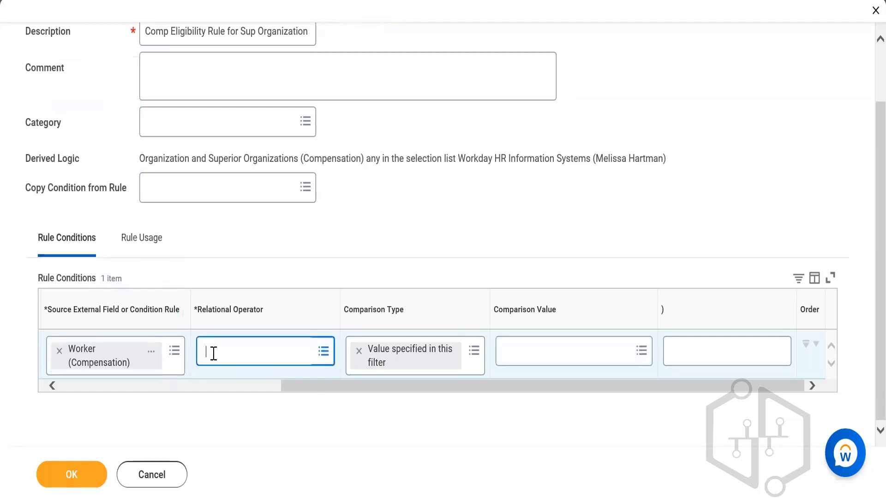
left_click(214, 354)
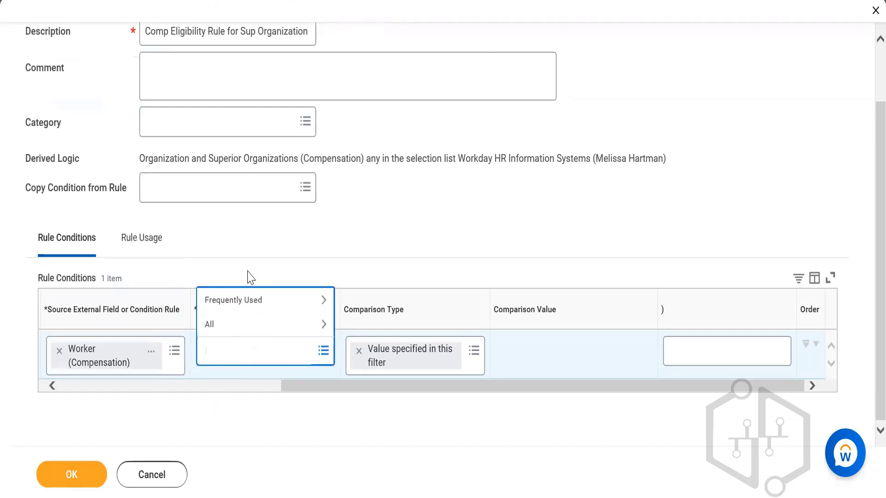
left_click(234, 304)
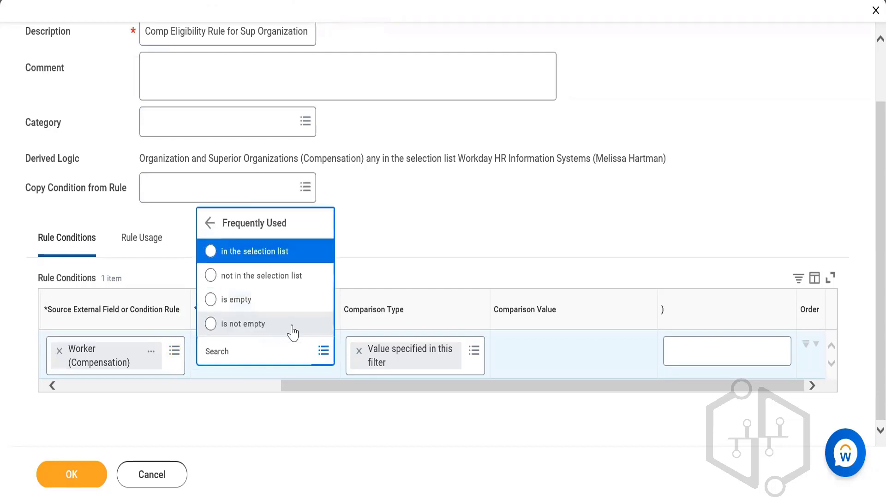
left_click(264, 258)
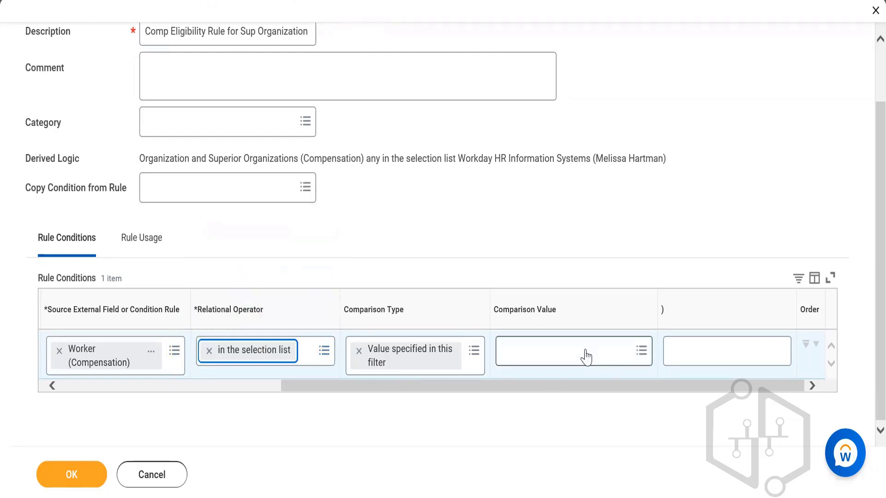
Try to browse Workers by Supervisory Organization for the condition's comparison value
left_click(585, 356)
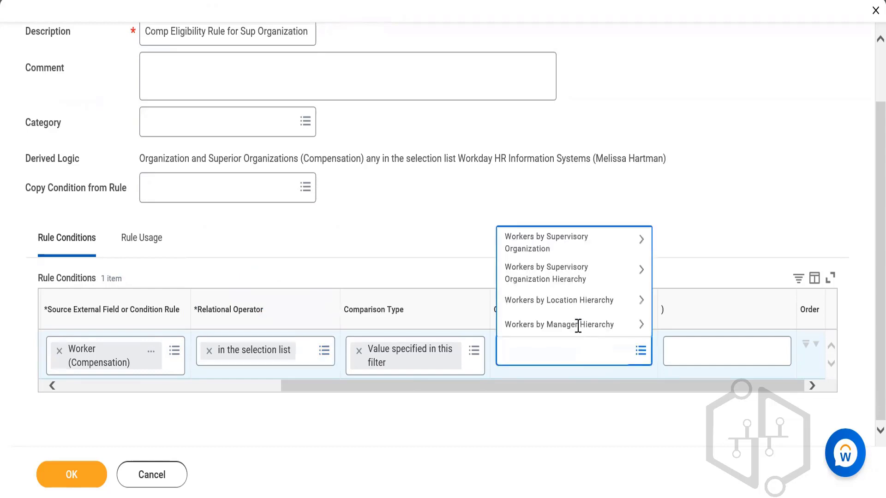
left_click(574, 243)
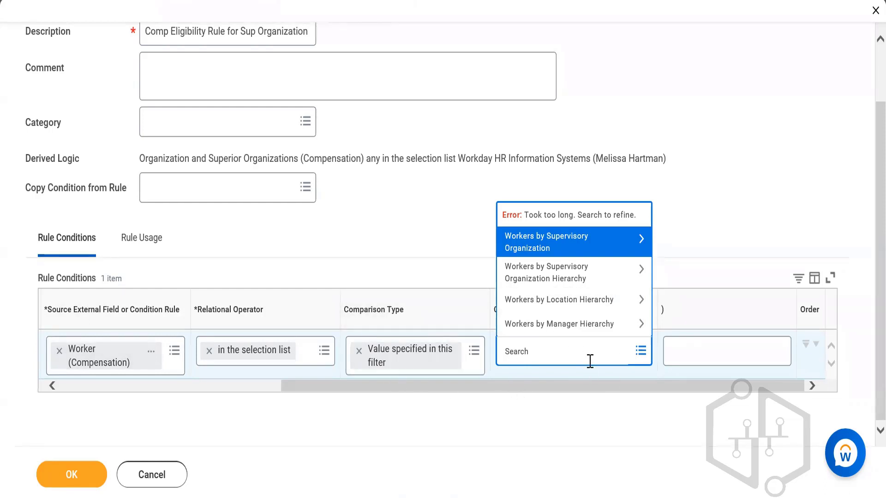
left_click(559, 372)
left_click(559, 358)
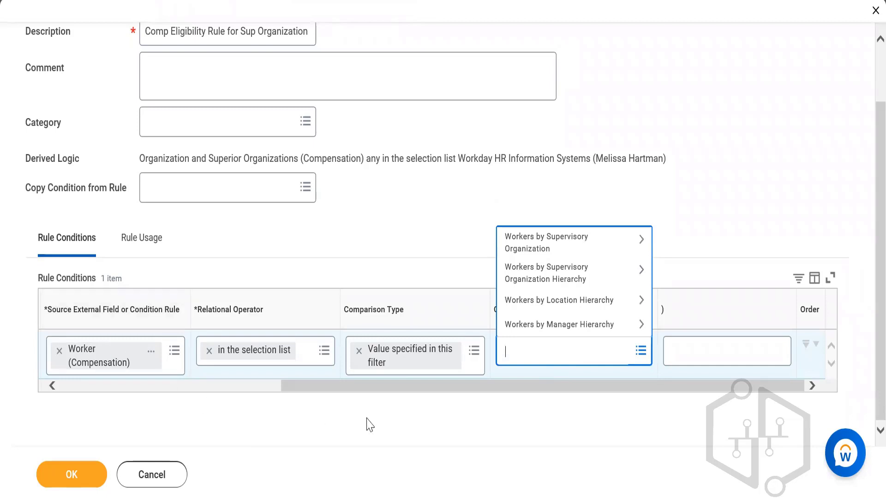
Leave the comparison value empty and discard all changes made to the compensation eligibility rule
left_click(390, 428)
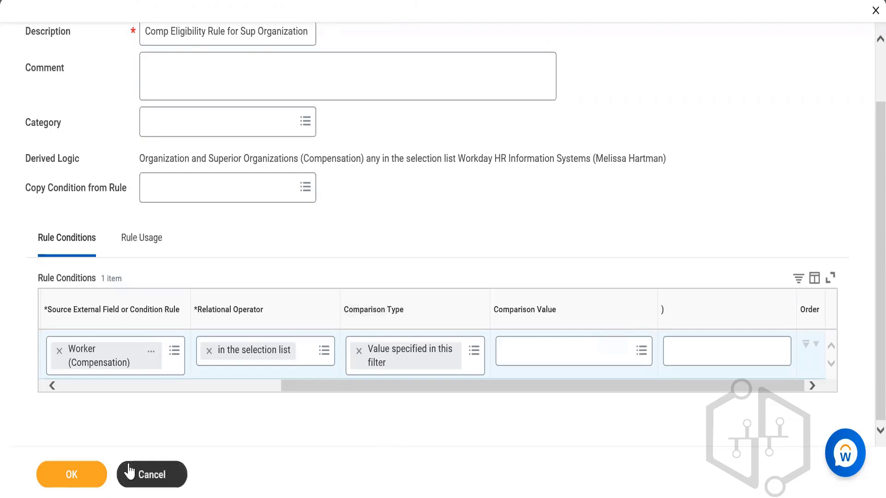
left_click(146, 466)
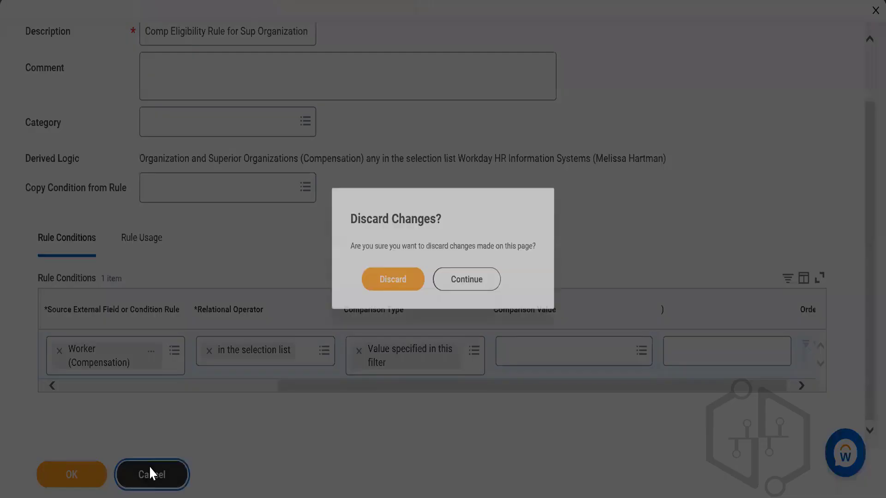
left_click(393, 288)
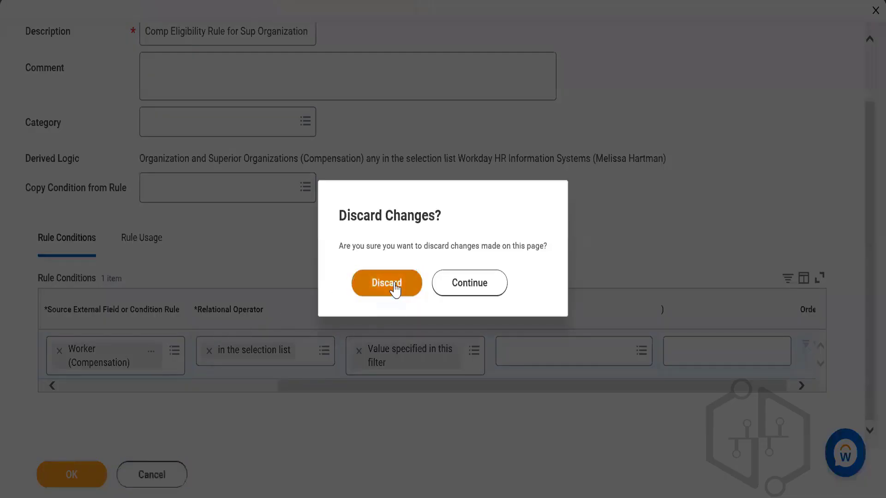